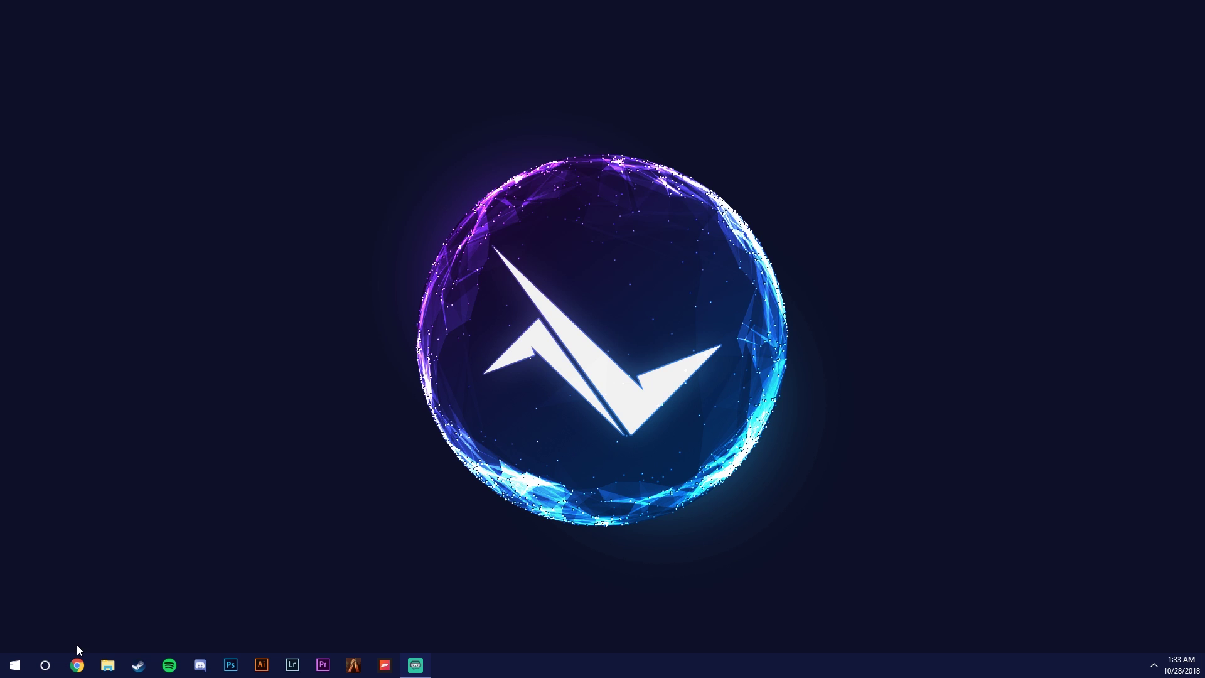
# - Find the Run app through the taskbar search and open the Run box
pyautogui.click(47, 668)
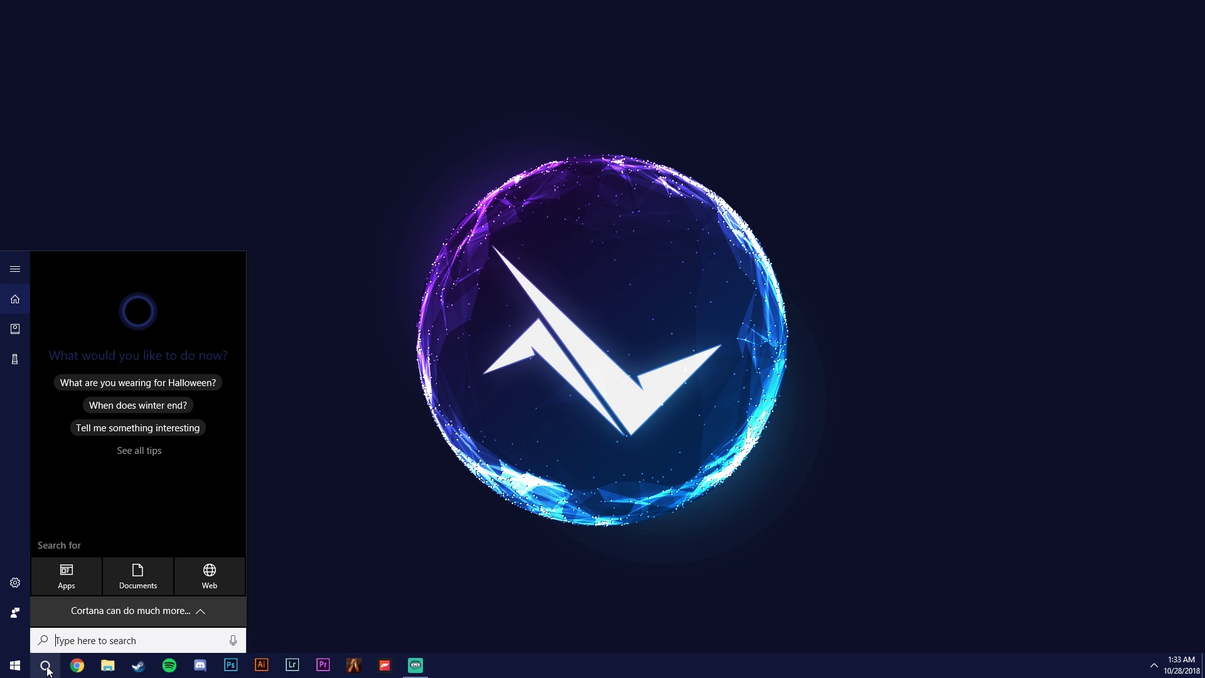
pyautogui.write('run')
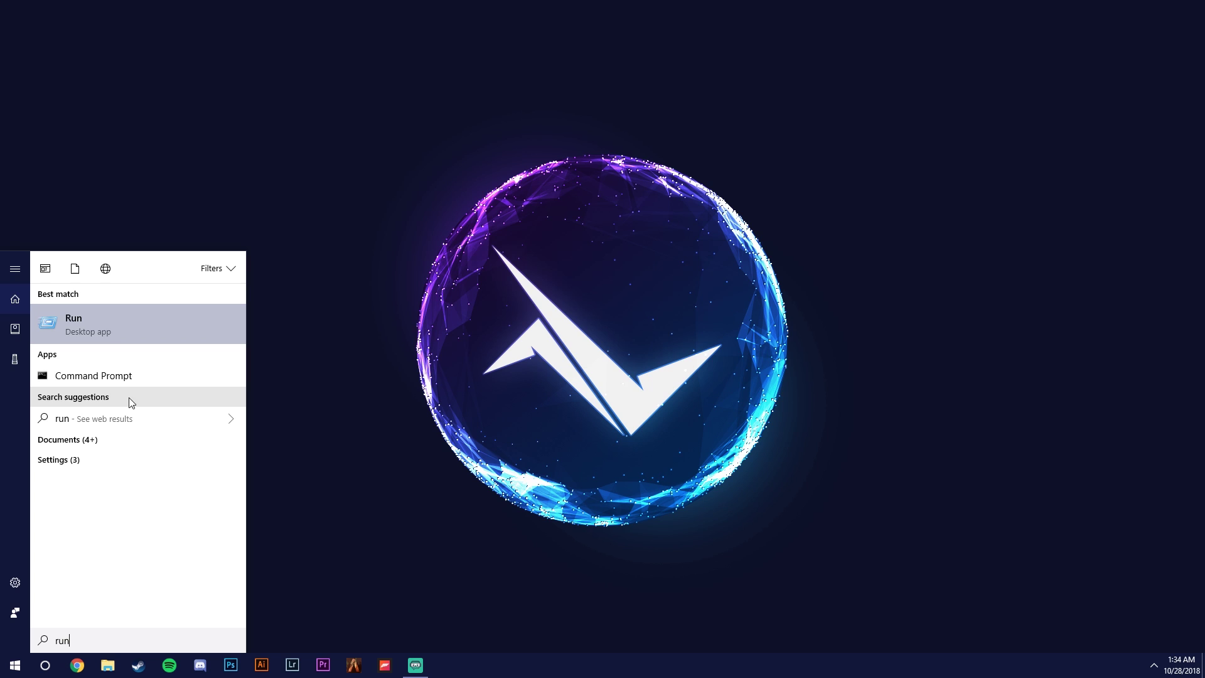
pyautogui.click(139, 327)
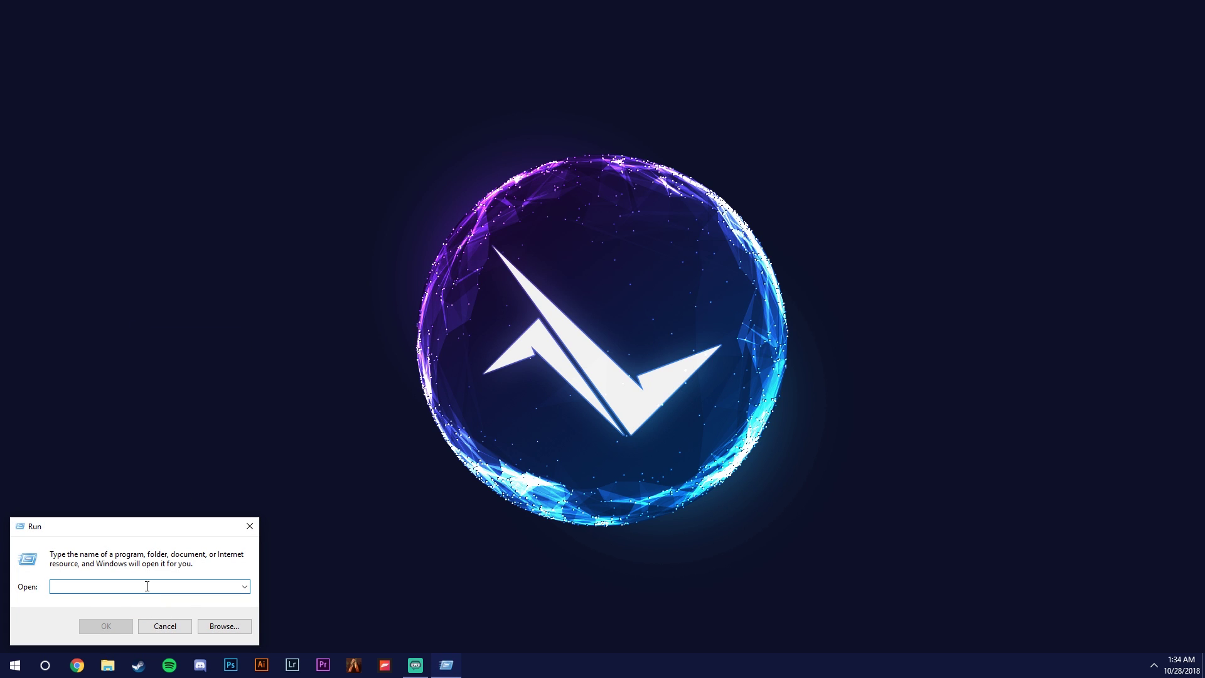
# - Run dxdiag, check that Display 1 lists a GeForce GTX 1060 3GB, then exit the tool
pyautogui.write('dxdiag')
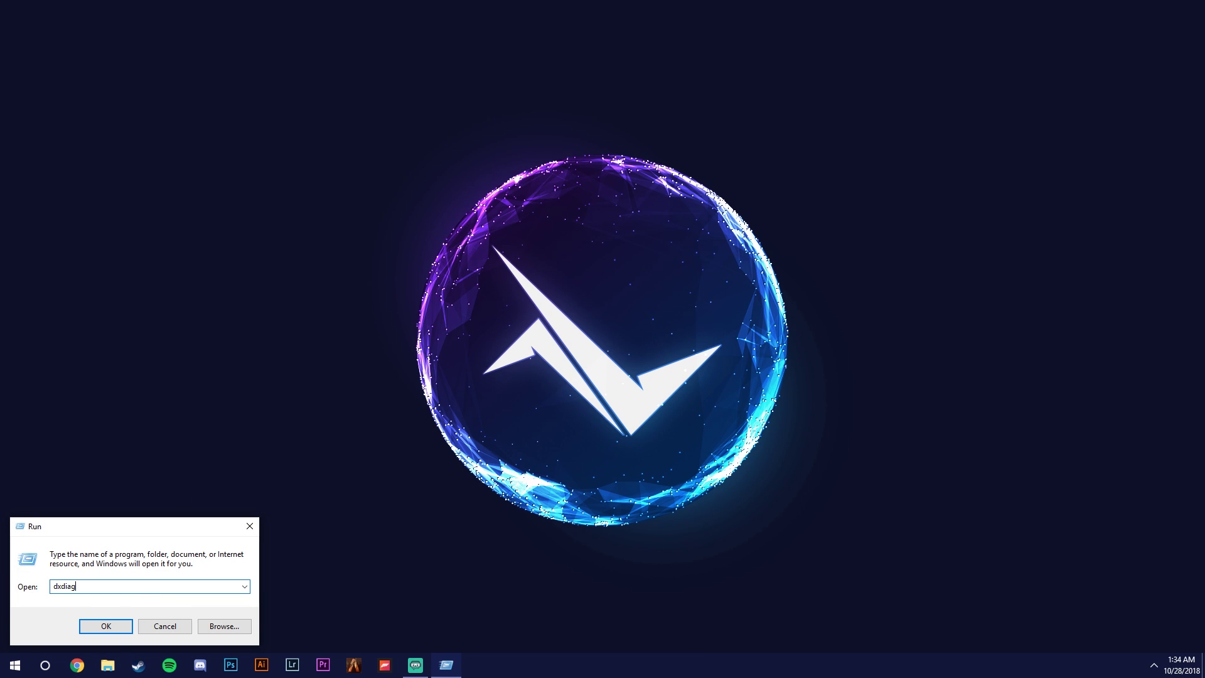
pyautogui.press('Return')
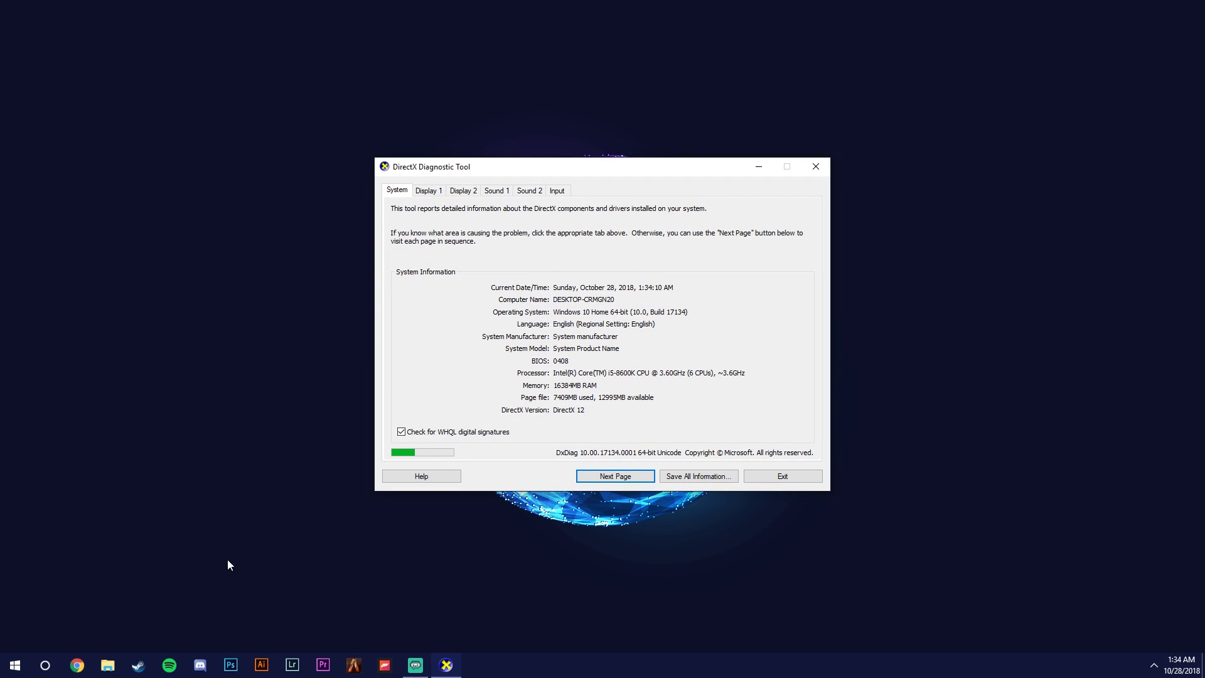
pyautogui.click(430, 190)
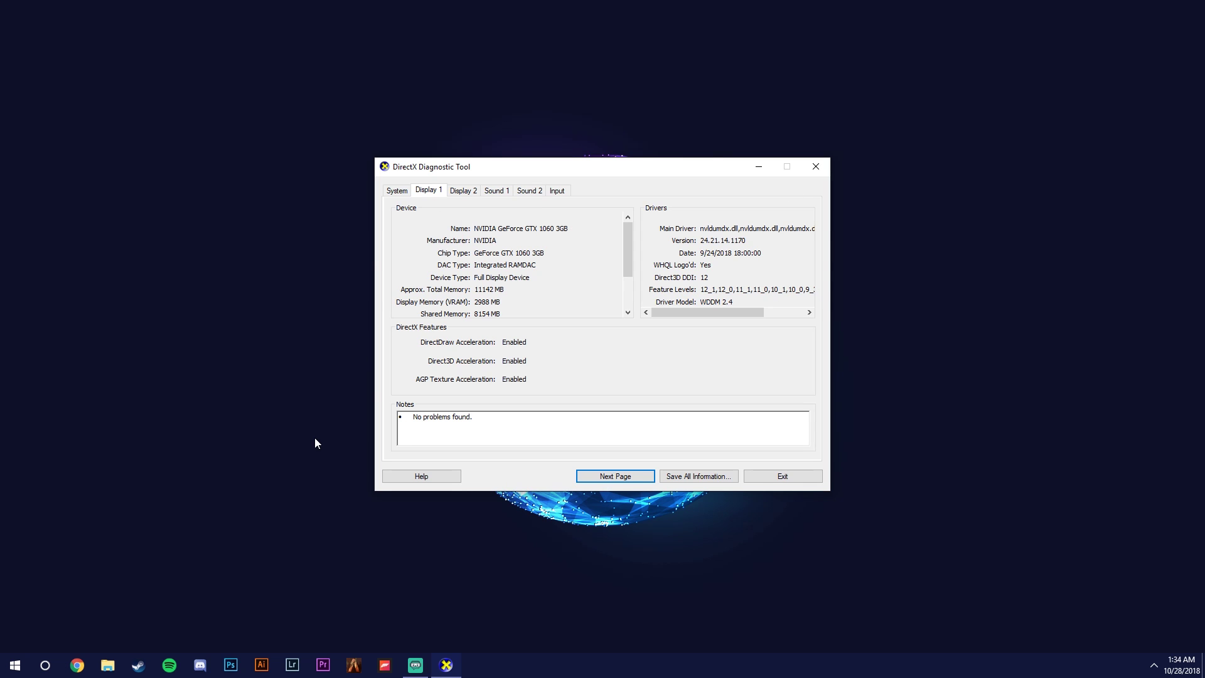
pyautogui.click(816, 476)
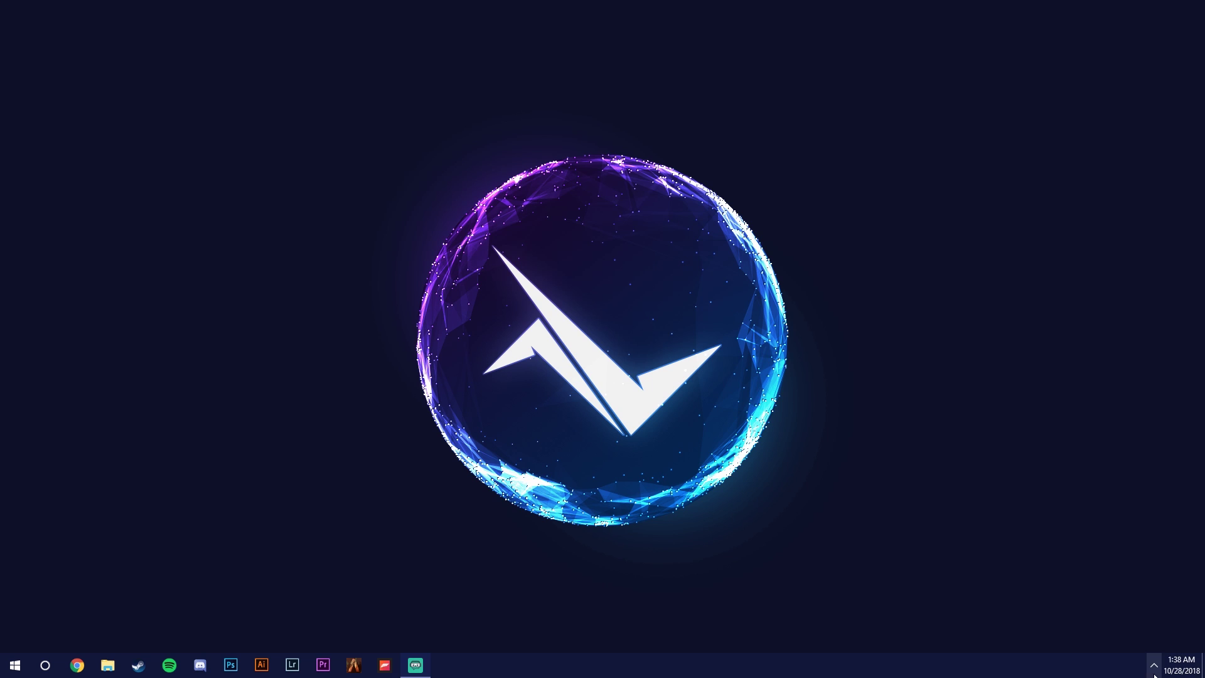
# - Launch GeForce Experience from the tray's NVIDIA icon and open its in-game overlay
pyautogui.click(1154, 674)
pyautogui.rightClick(1192, 565)
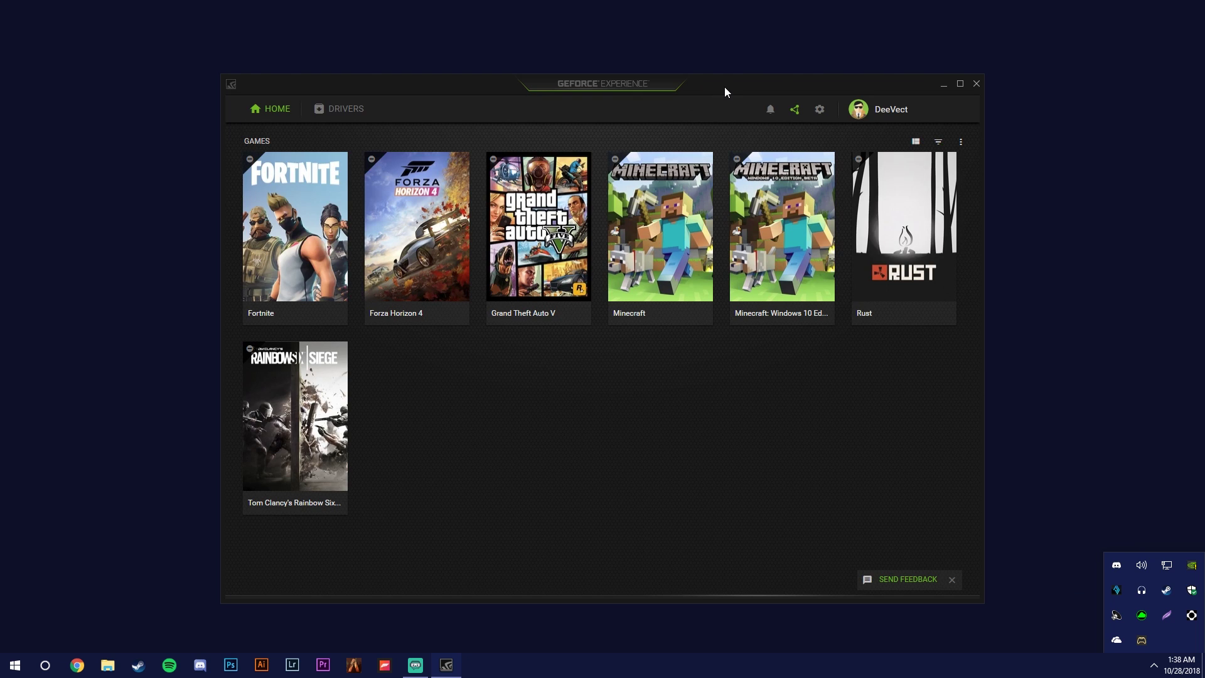
pyautogui.click(725, 88)
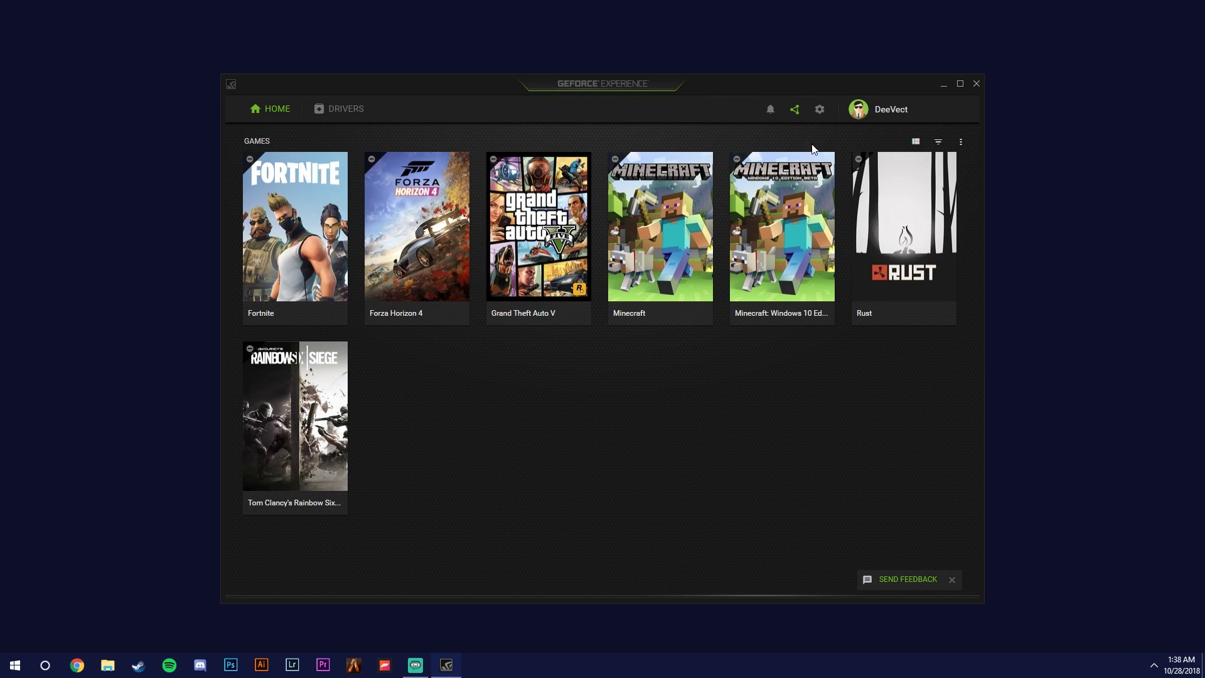
pyautogui.click(819, 113)
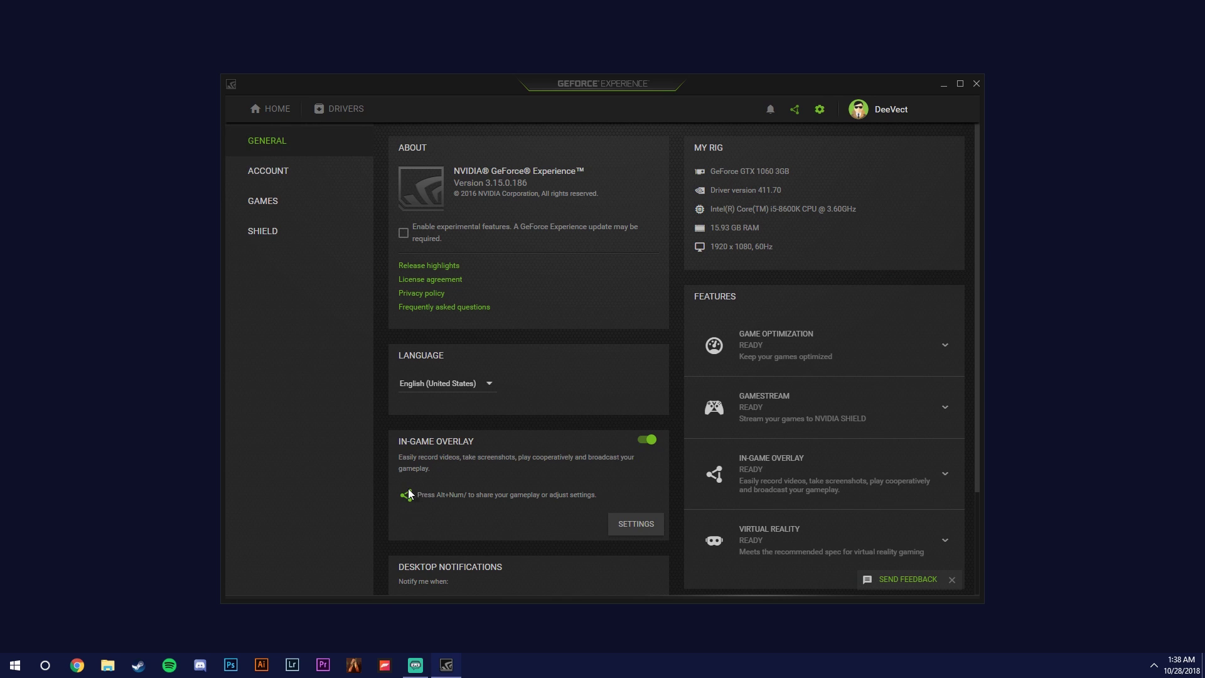
pyautogui.click(795, 112)
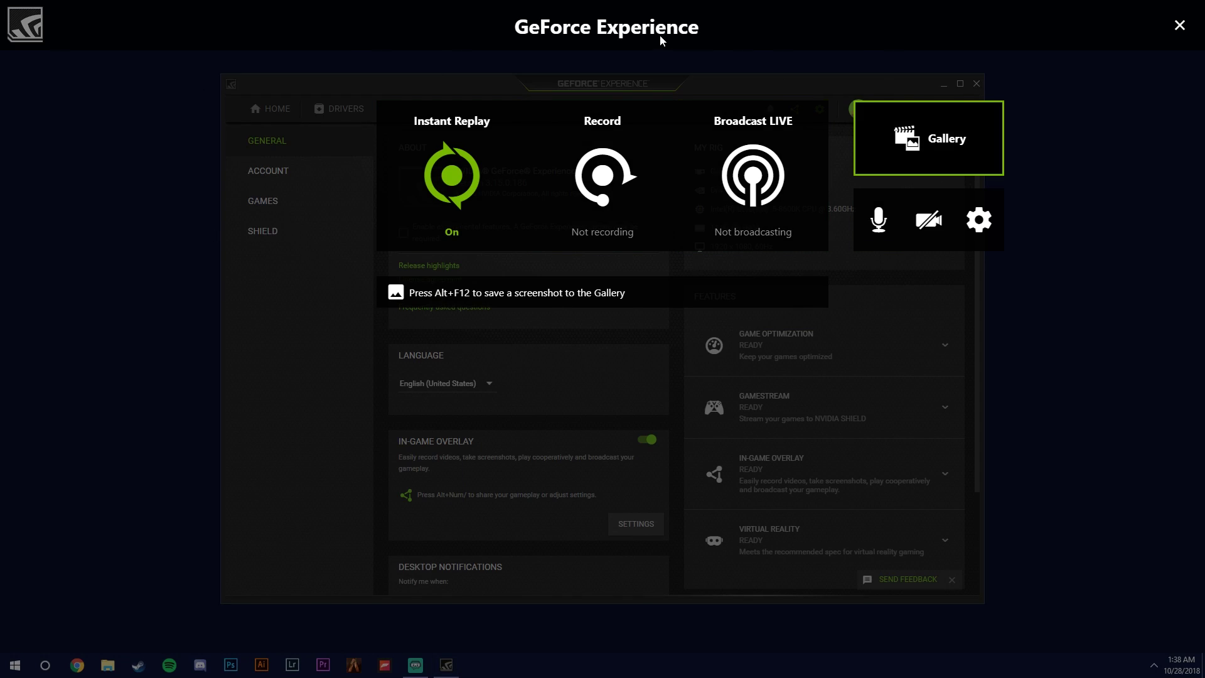
# - Turn Instant Replay off and check the Recordings paths under E:\Game Recordings
pyautogui.click(471, 182)
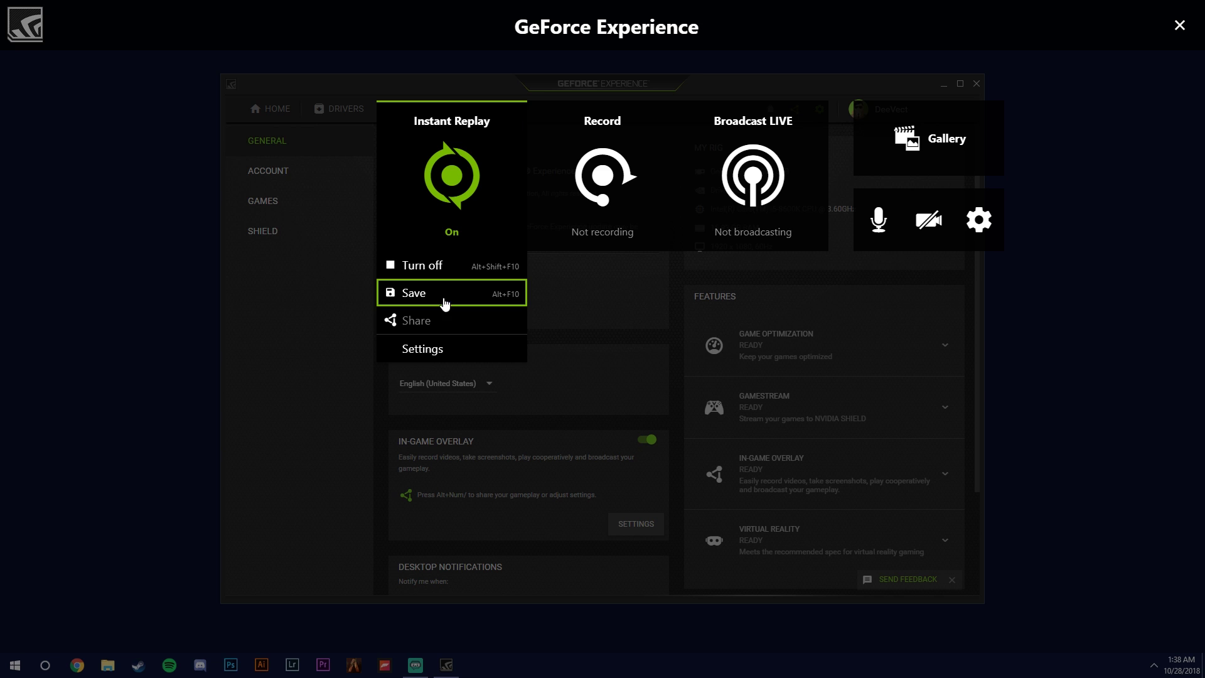
pyautogui.click(439, 269)
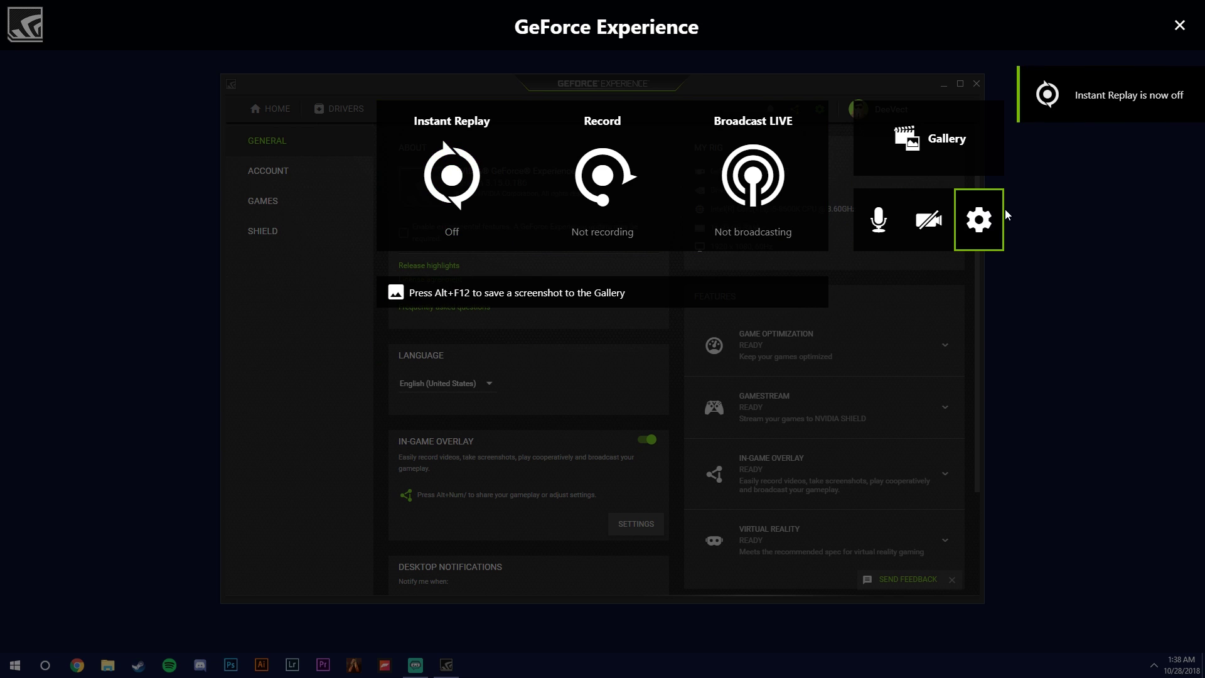
pyautogui.click(978, 219)
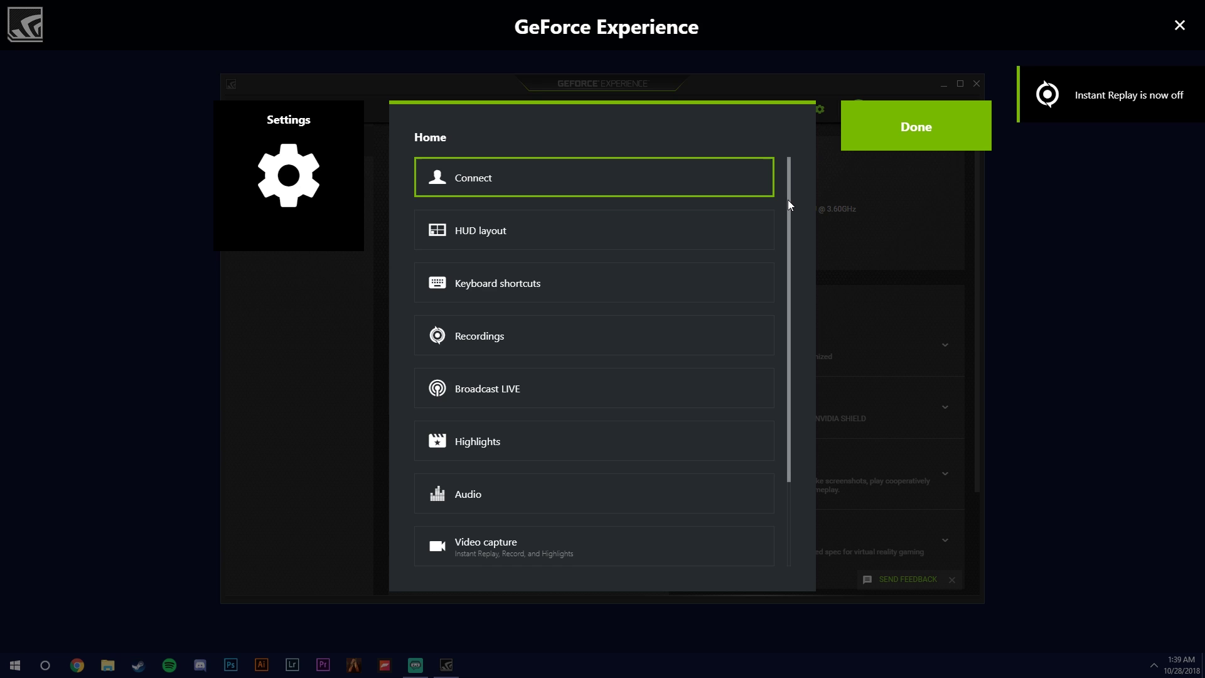
pyautogui.moveTo(788, 202); pyautogui.dragTo(736, 243)
pyautogui.click(596, 339)
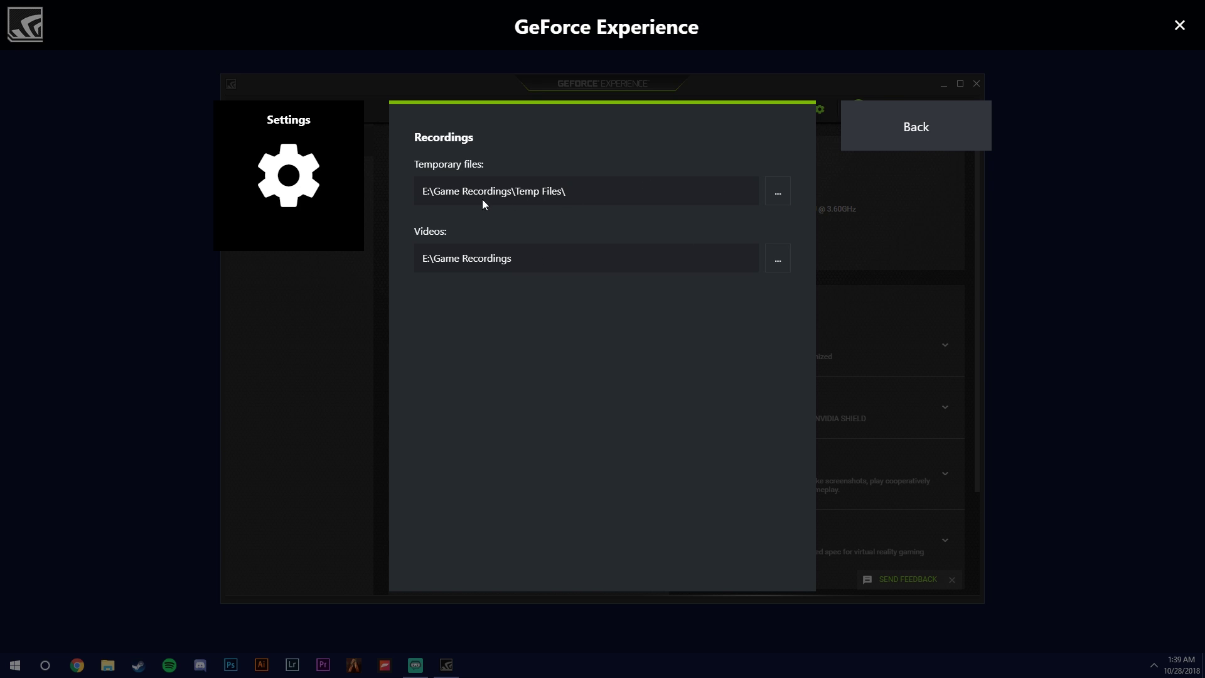
# - Leave the overlay settings and close the in-game overlay
pyautogui.click(888, 139)
pyautogui.click(986, 127)
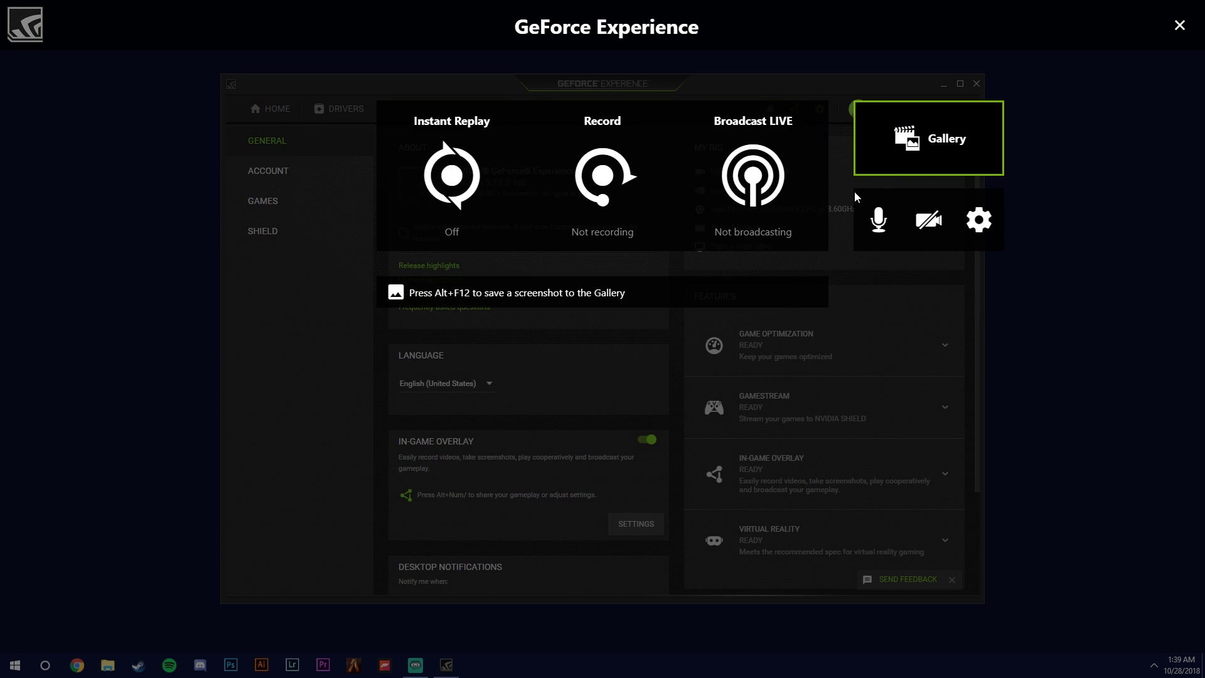
pyautogui.click(1179, 27)
# - Browse E:\Game Recordings: check the empty Temp Files subfolder, then the Desktop folder
pyautogui.click(107, 665)
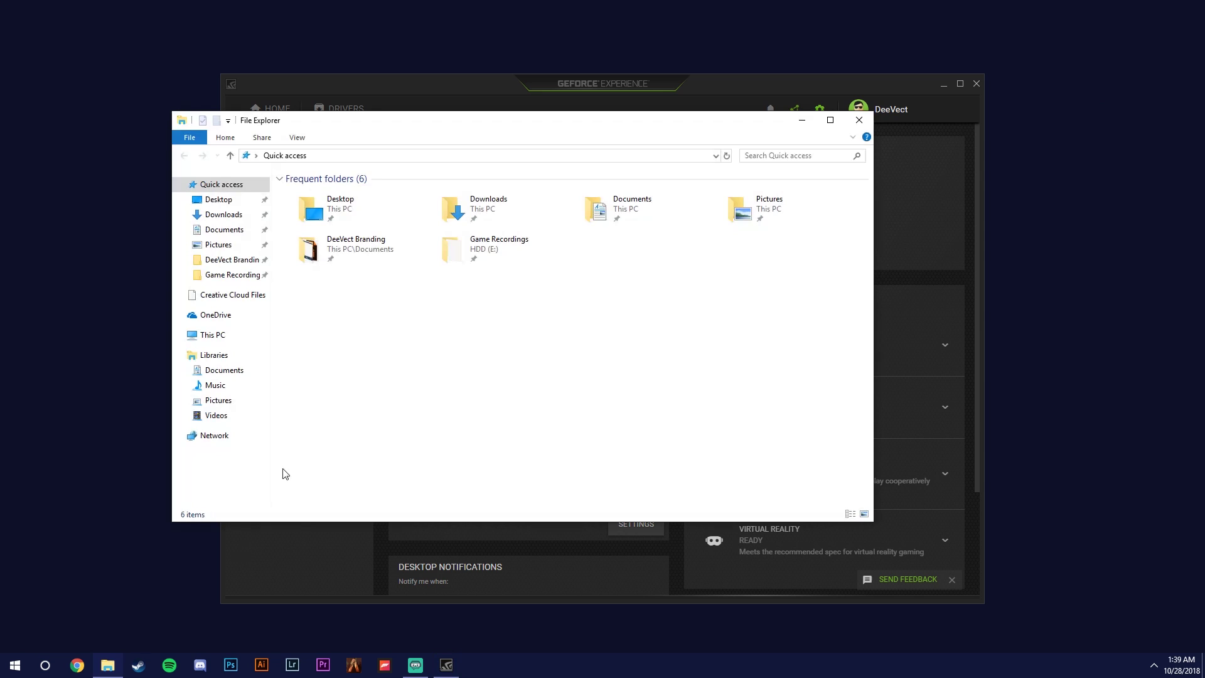
pyautogui.click(213, 335)
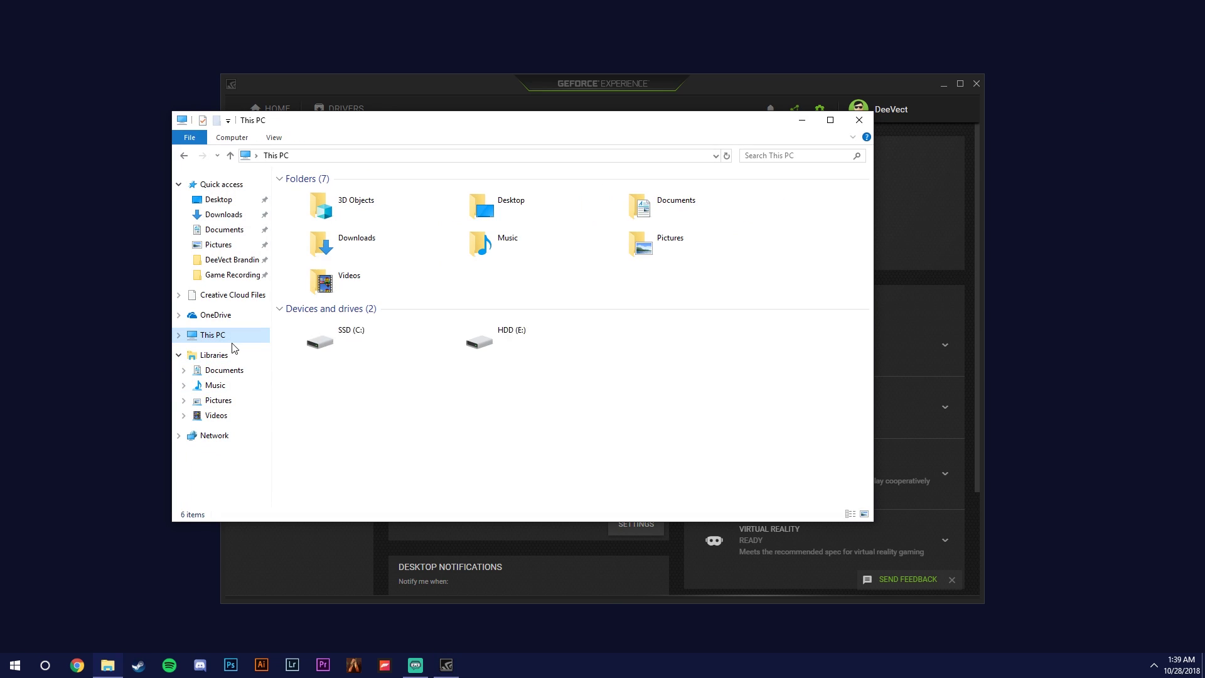
pyautogui.doubleClick(516, 344)
pyautogui.doubleClick(332, 194)
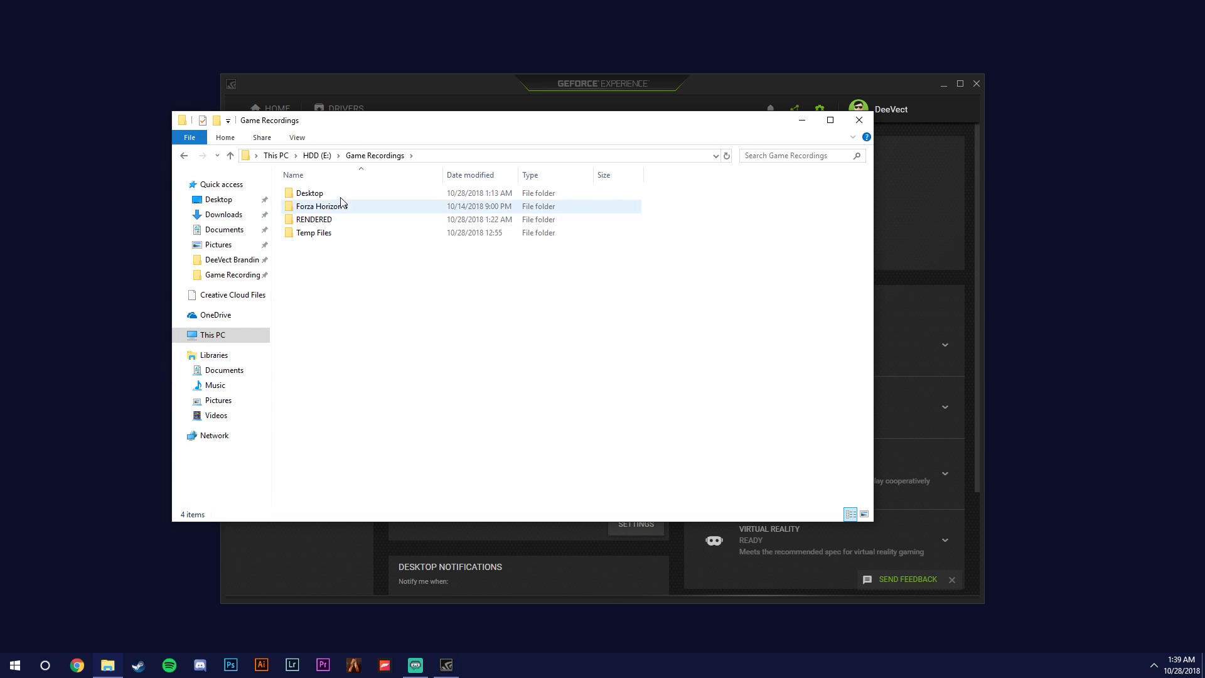
pyautogui.doubleClick(330, 234)
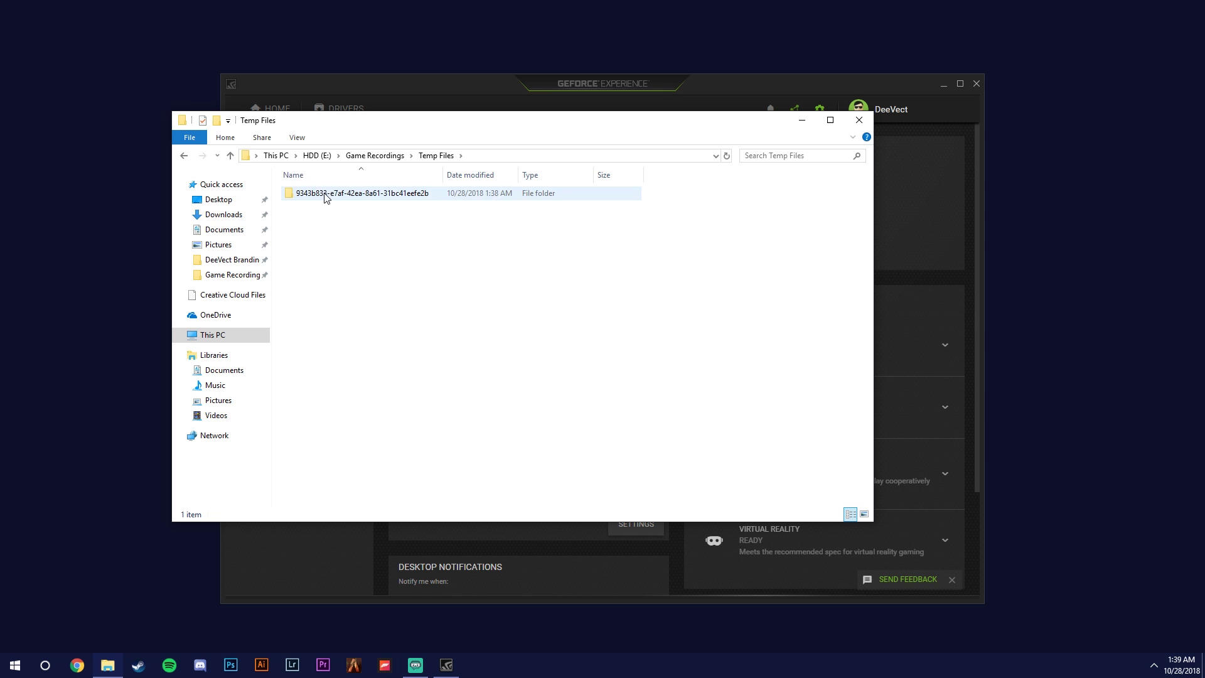
pyautogui.doubleClick(348, 193)
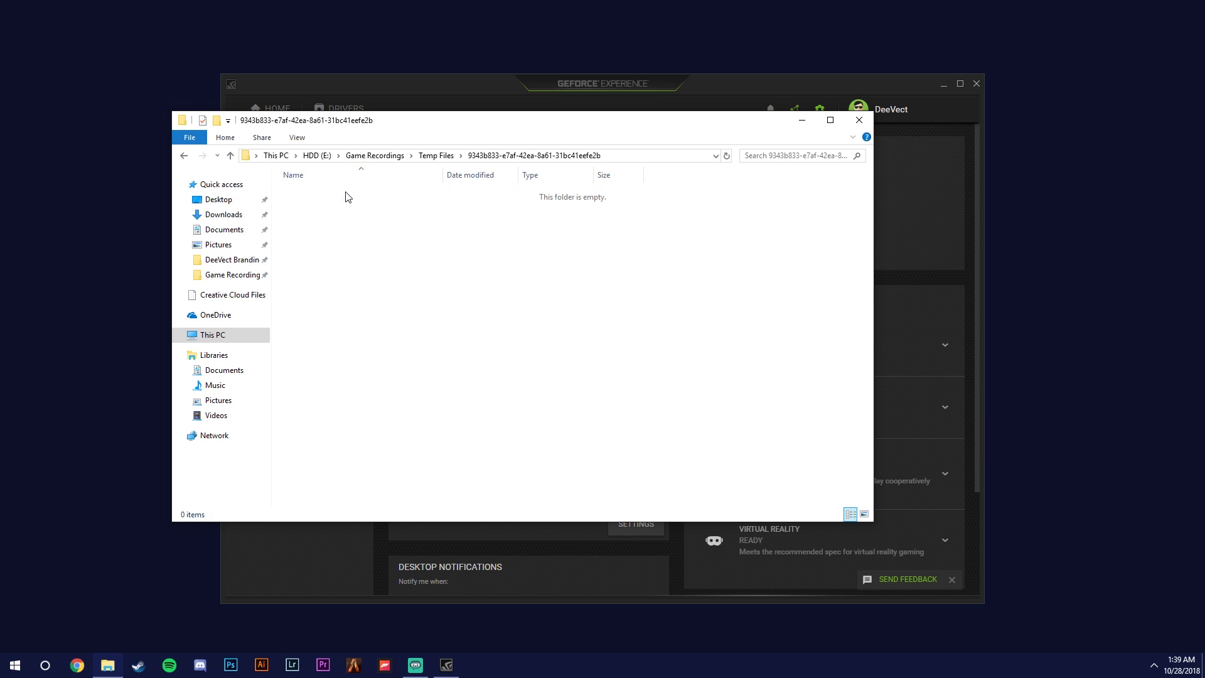
pyautogui.click(188, 157)
pyautogui.click(188, 157)
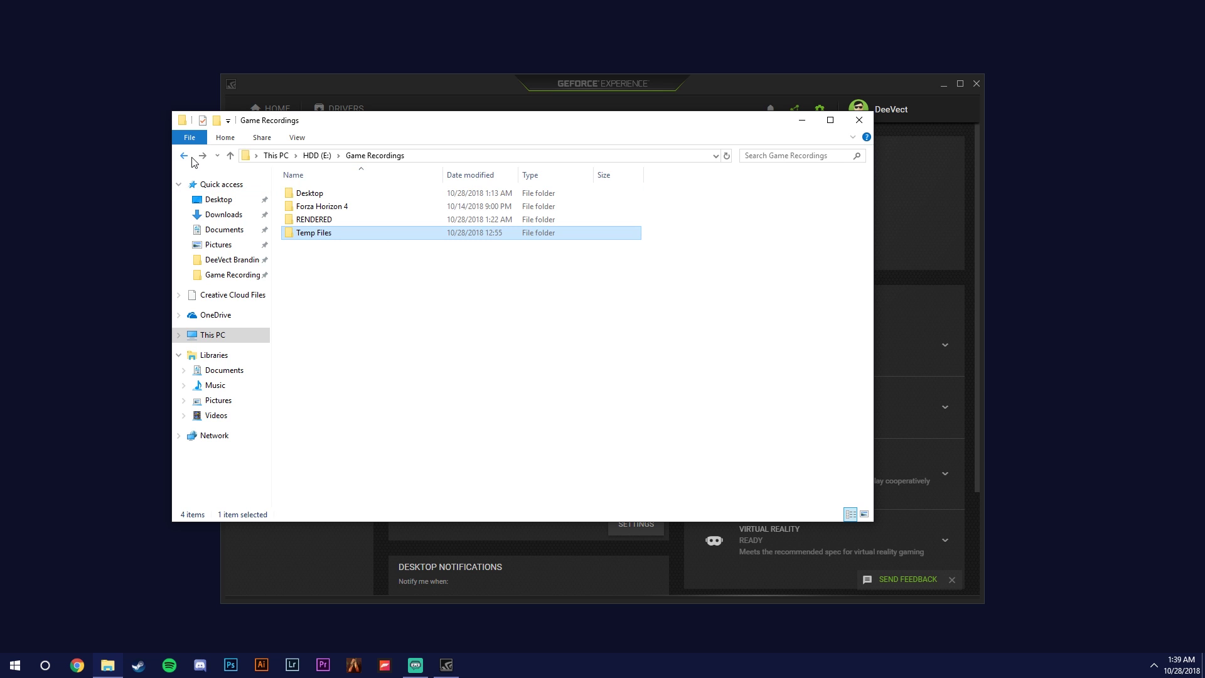
pyautogui.doubleClick(322, 196)
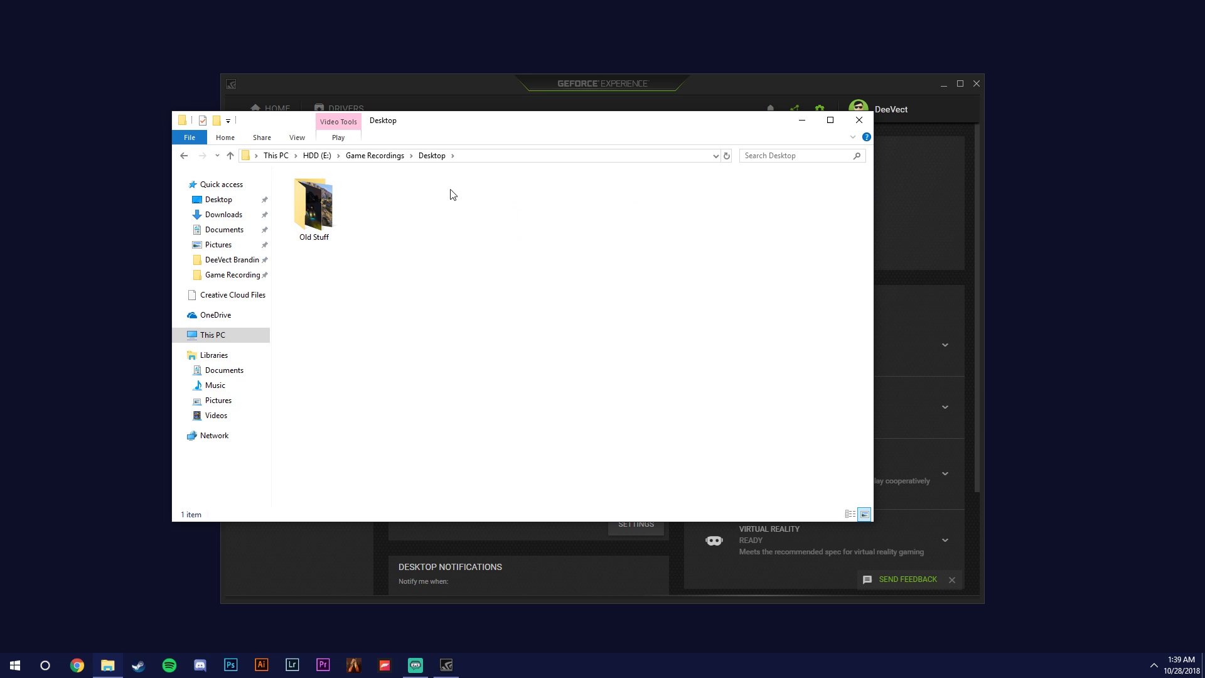
# - Close File Explorer, open the overlay settings, and review the Privacy control page
pyautogui.click(859, 120)
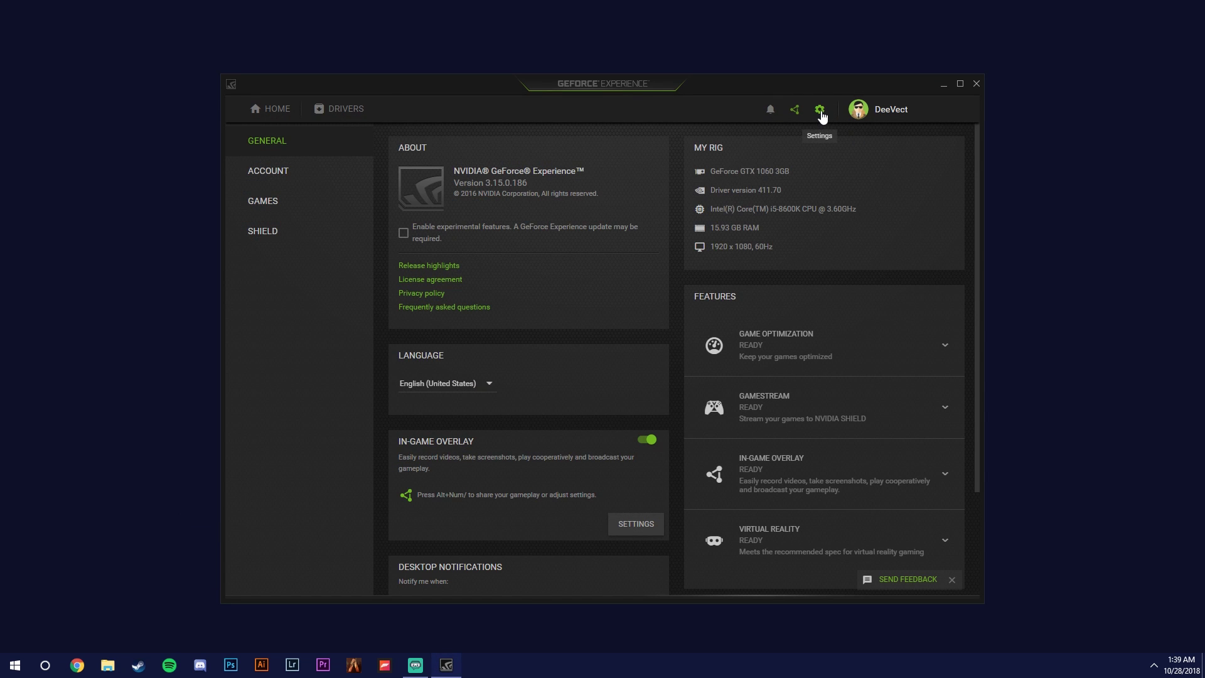
pyautogui.click(796, 111)
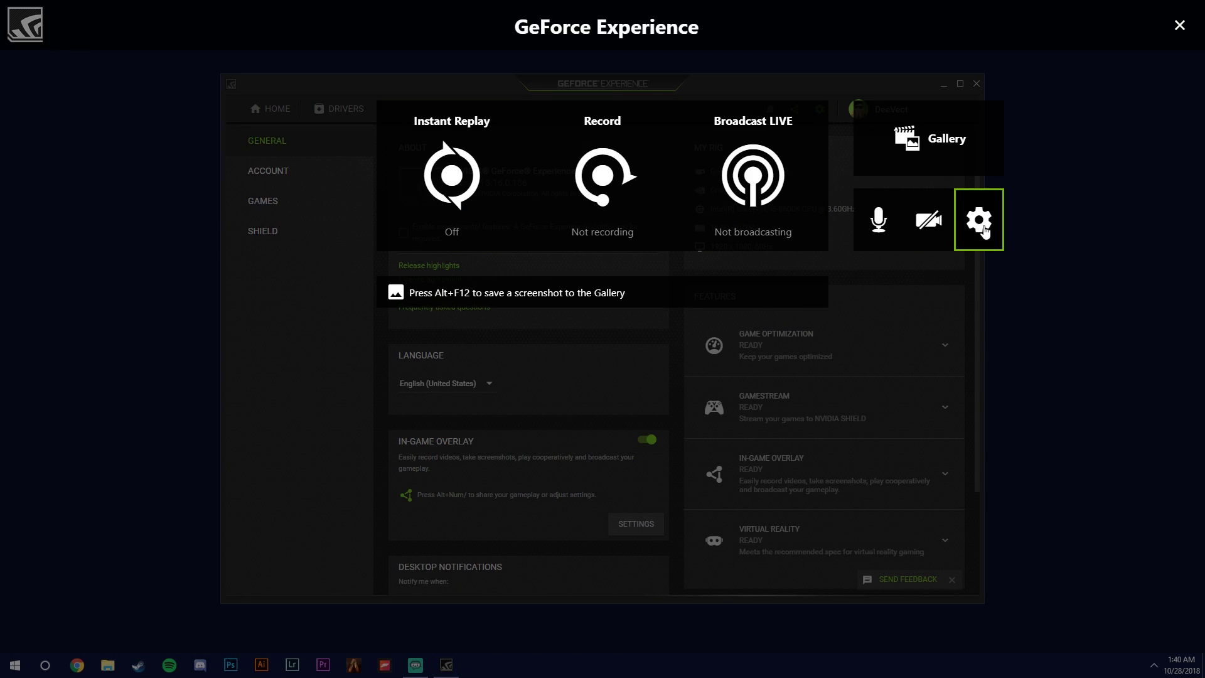
pyautogui.click(984, 229)
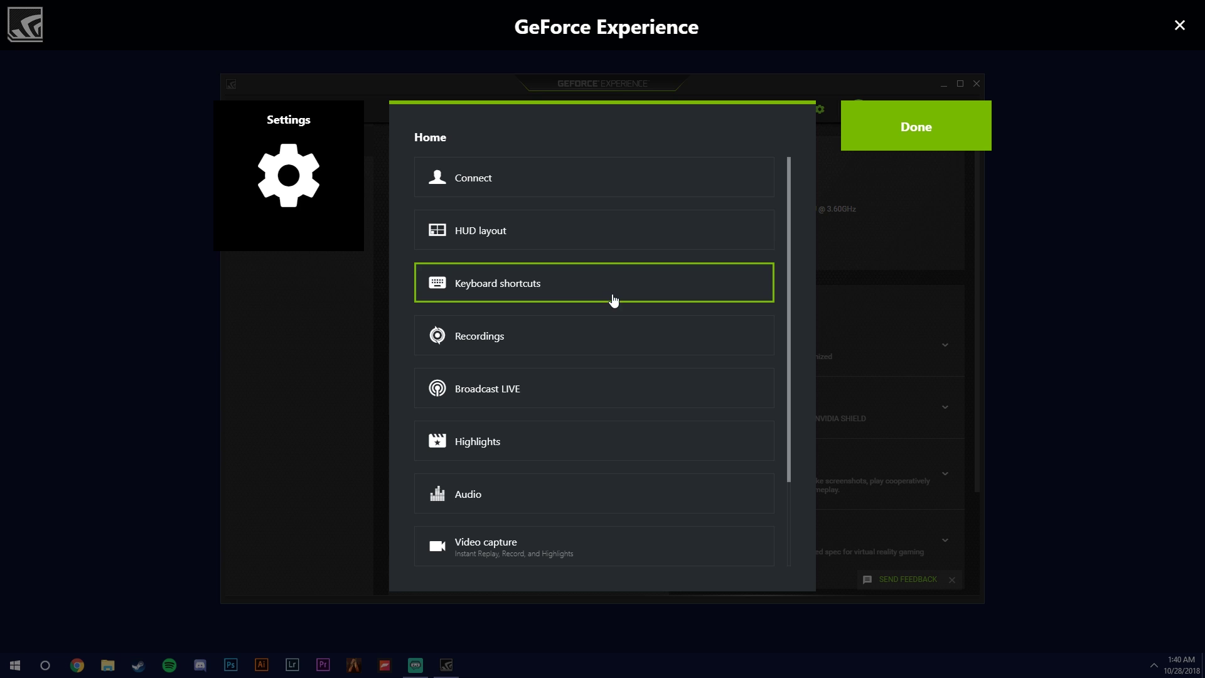
pyautogui.scroll(-2, 789, 402)
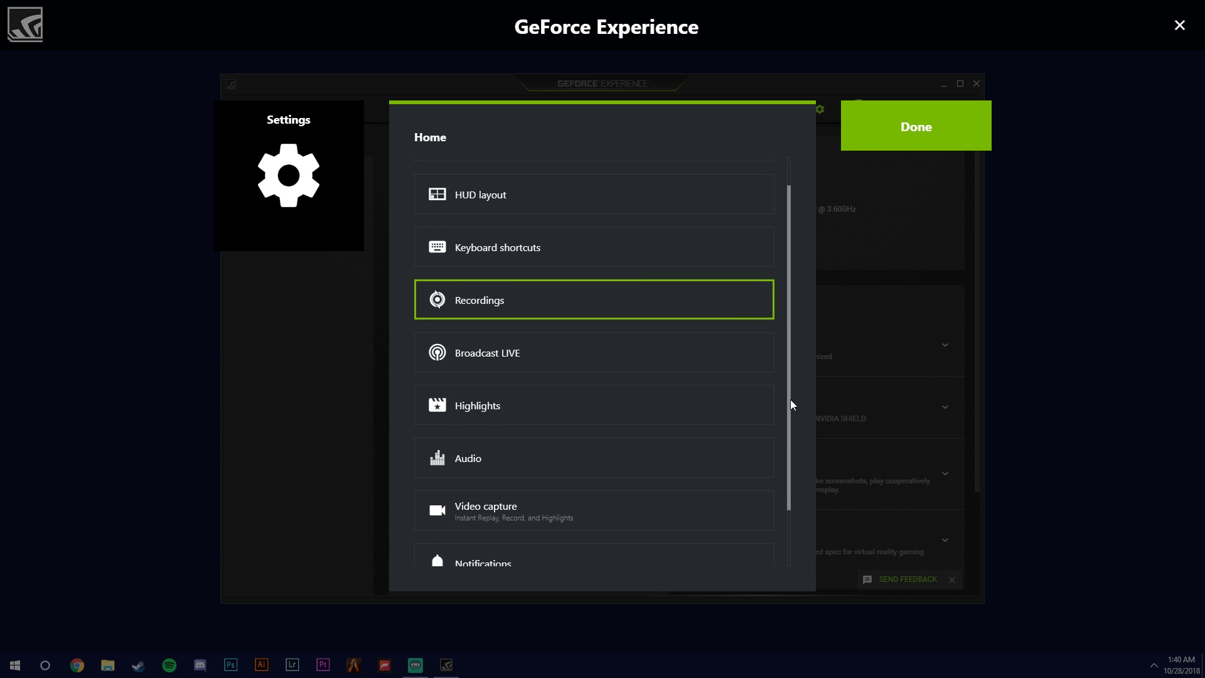
pyautogui.click(640, 552)
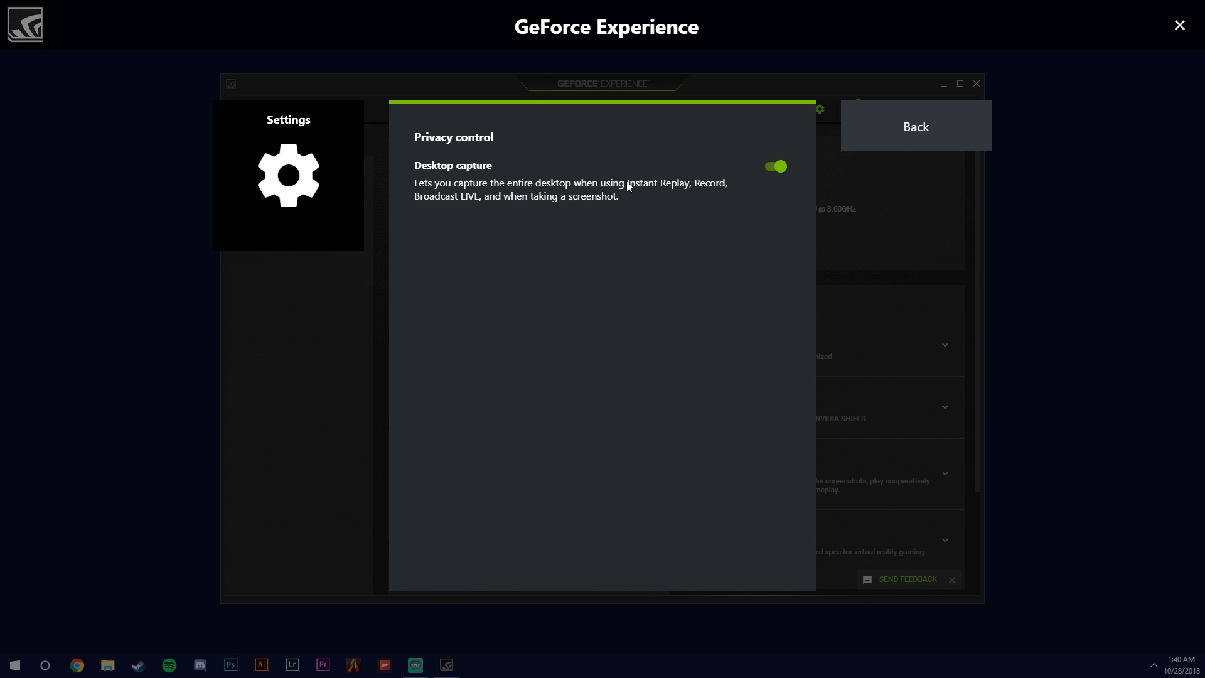
pyautogui.click(927, 129)
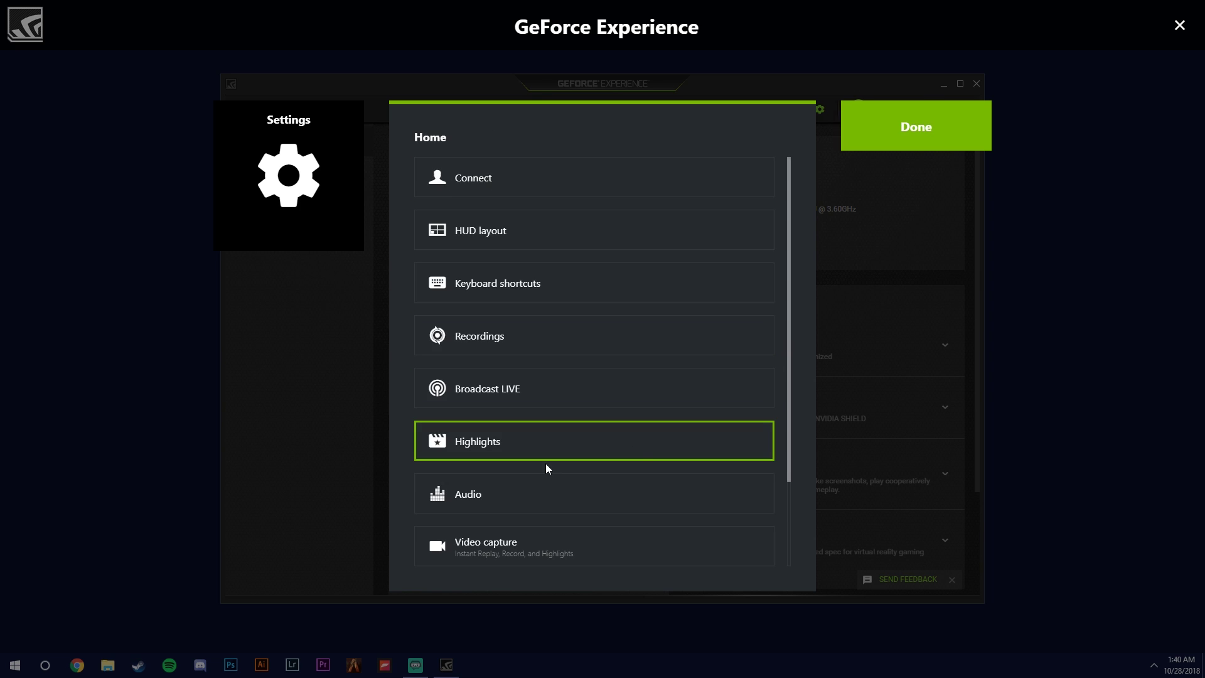
# - Review the Video capture settings and return to the settings list
pyautogui.moveTo(793, 379); pyautogui.dragTo(793, 476)
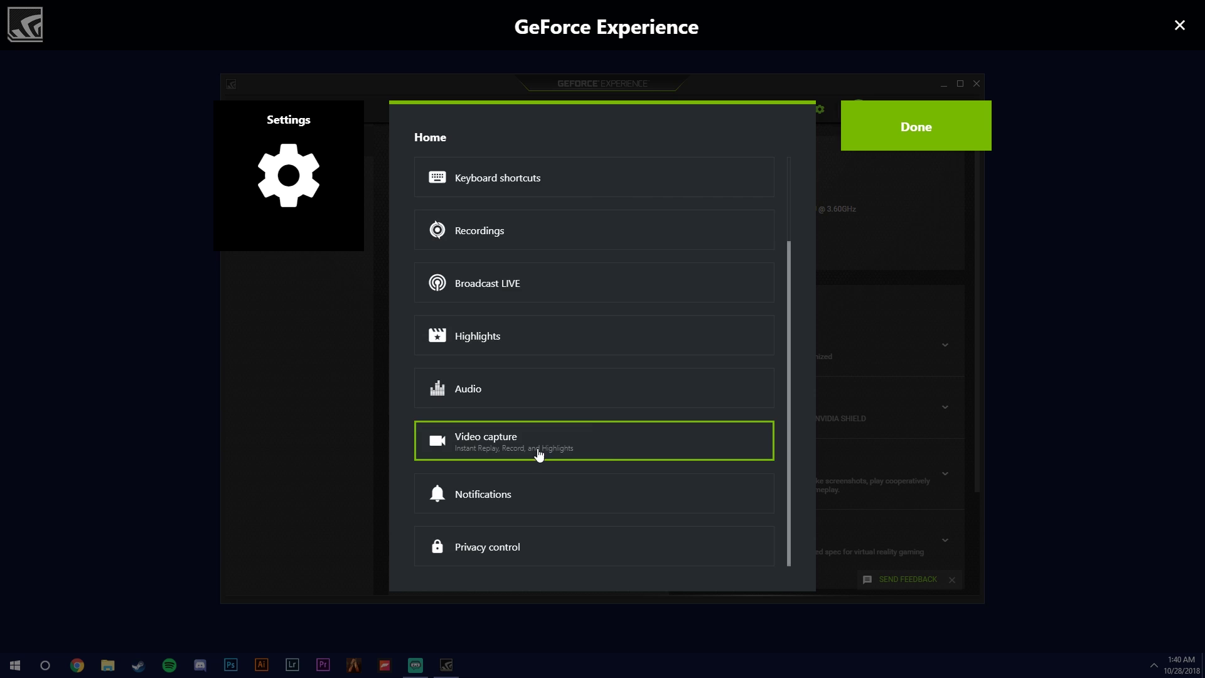
pyautogui.click(538, 453)
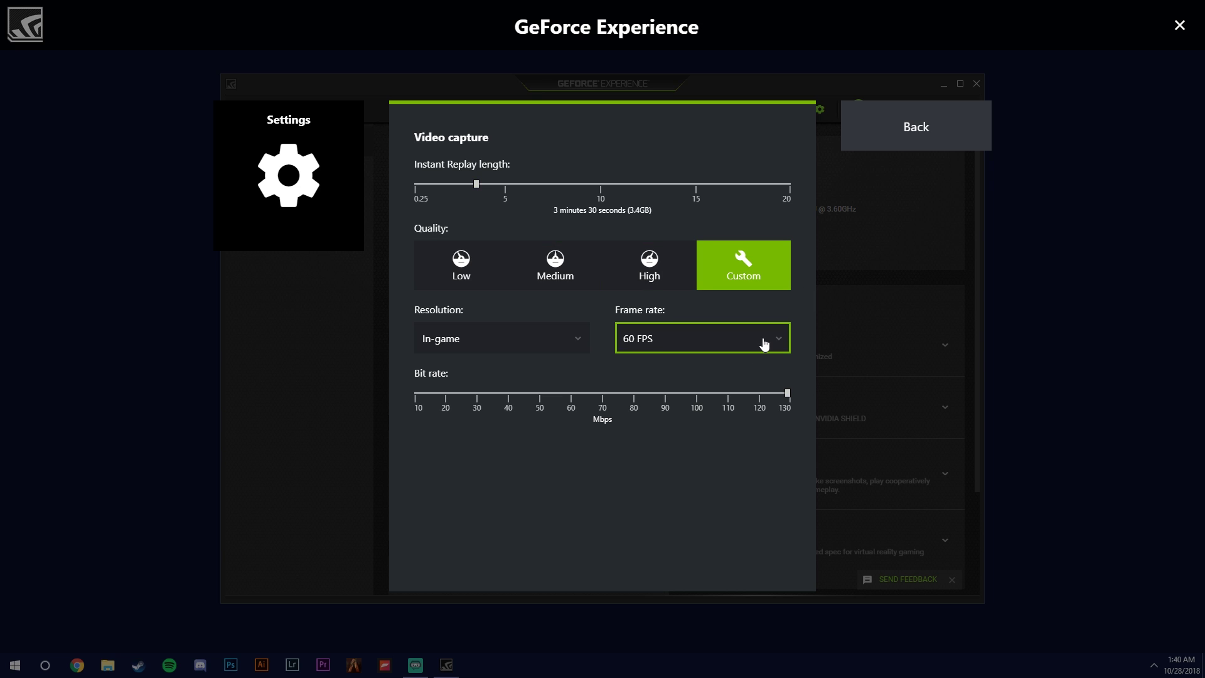
pyautogui.click(875, 114)
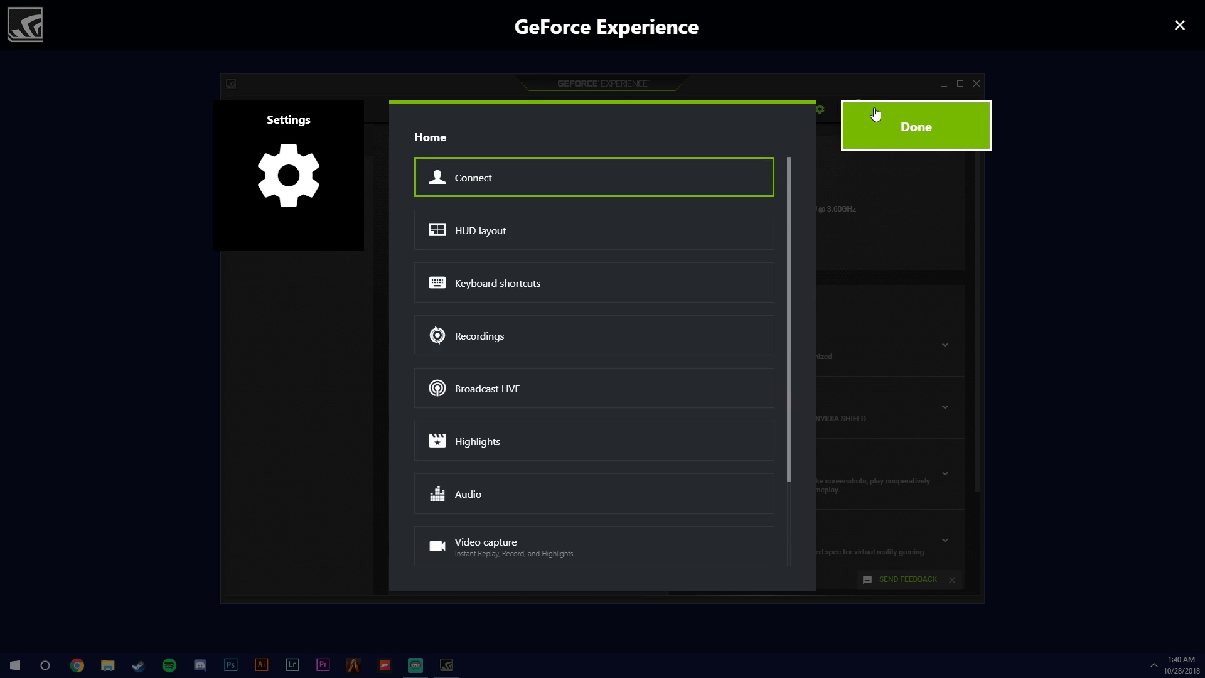
# - Check the Audio settings: system sounds at 100 percent, separate audio tracks
pyautogui.click(489, 493)
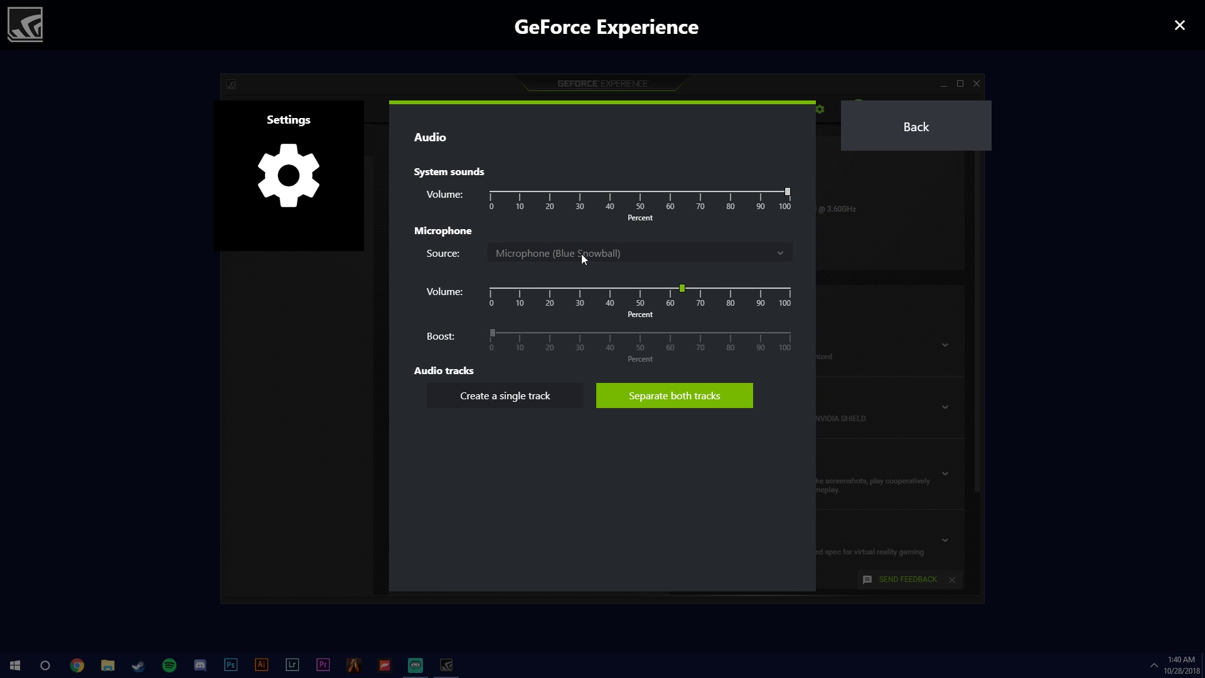
pyautogui.click(787, 192)
# - Review the keyboard shortcuts, close settings, and show the microphone mode options
pyautogui.click(915, 146)
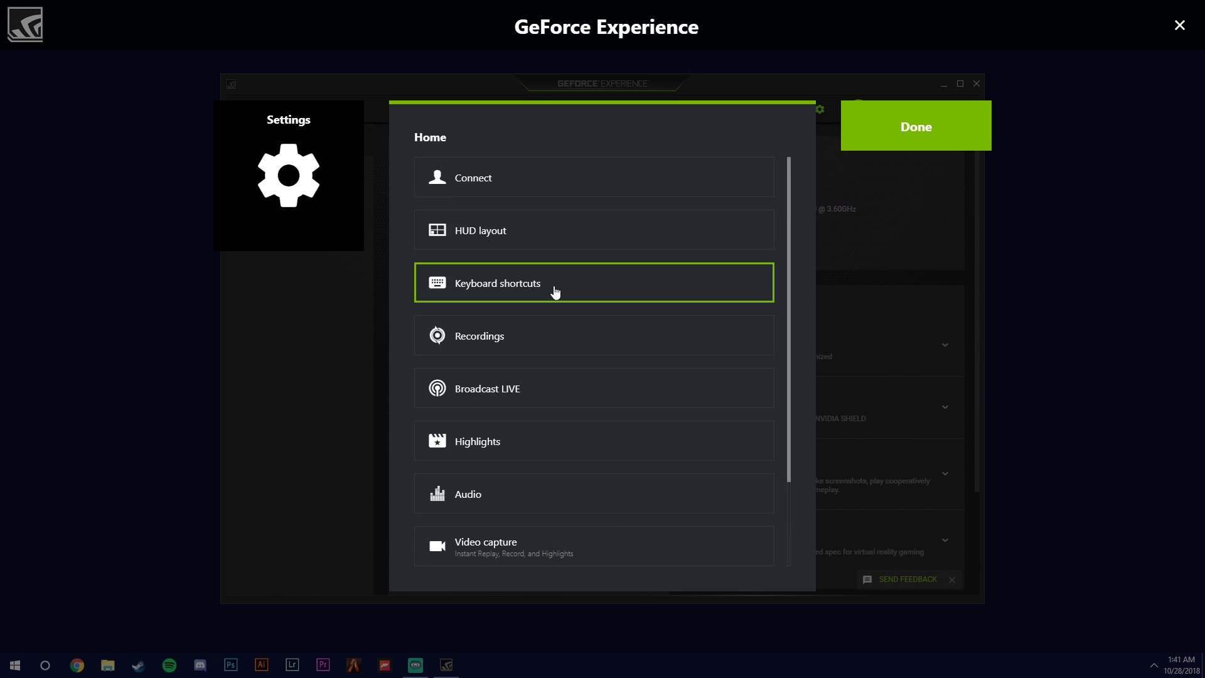
pyautogui.click(555, 295)
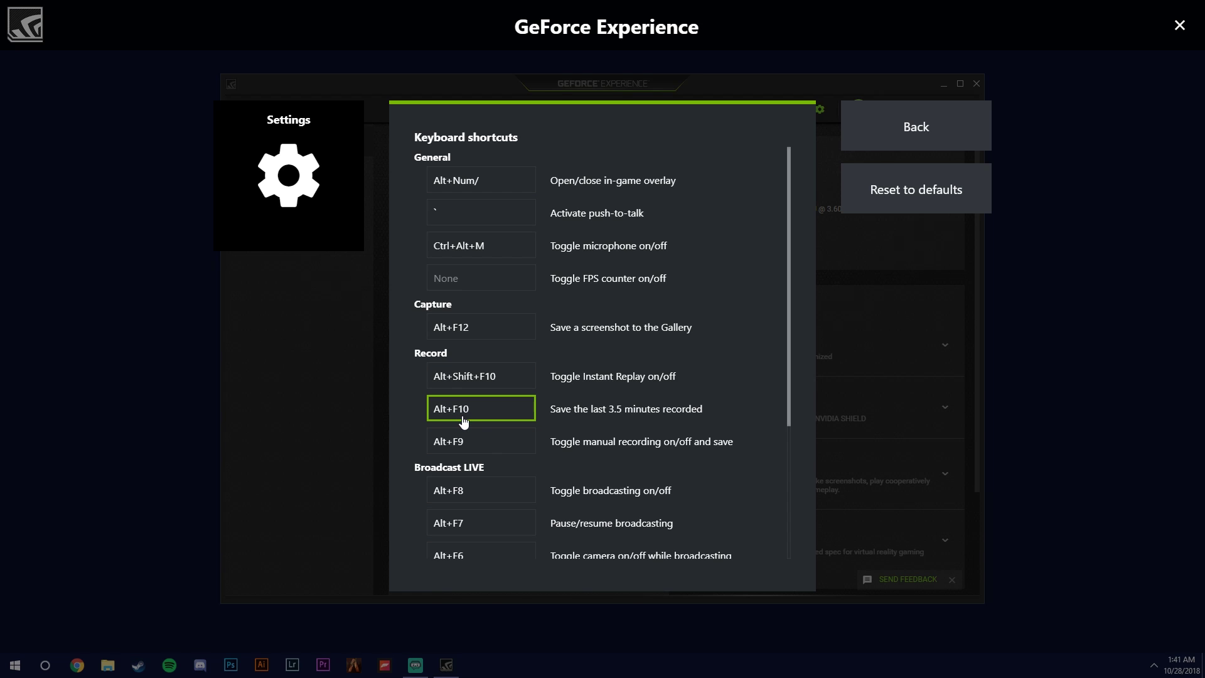
pyautogui.click(916, 143)
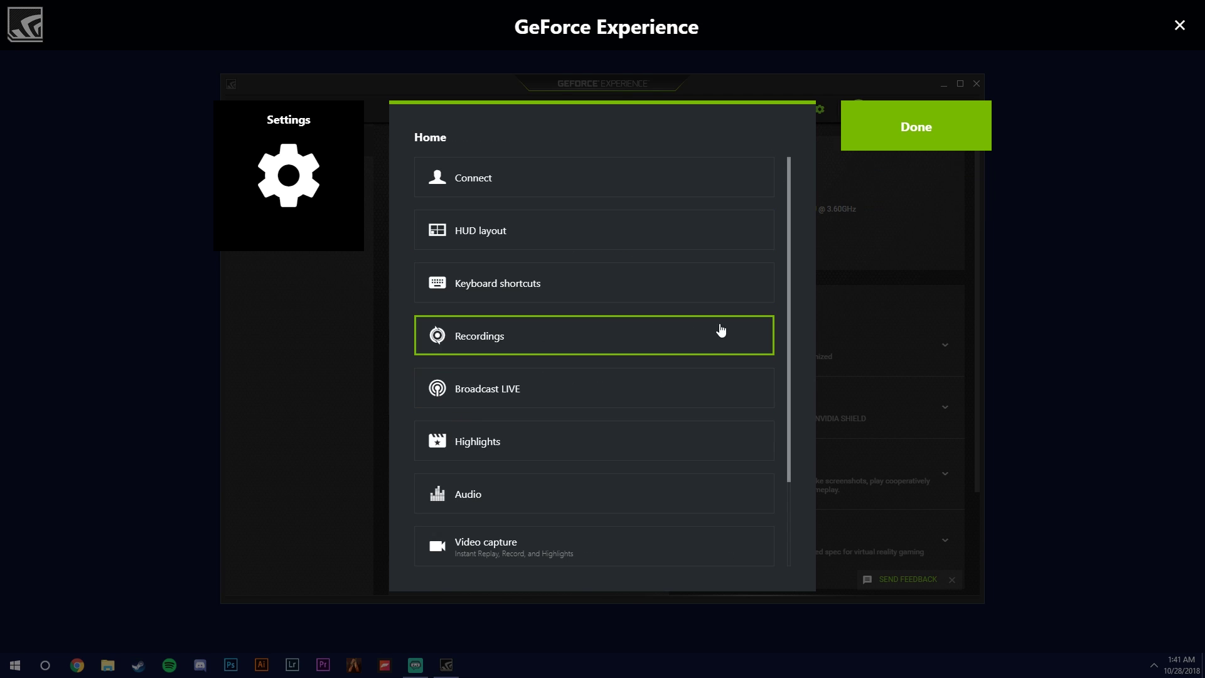
pyautogui.click(948, 130)
pyautogui.click(881, 220)
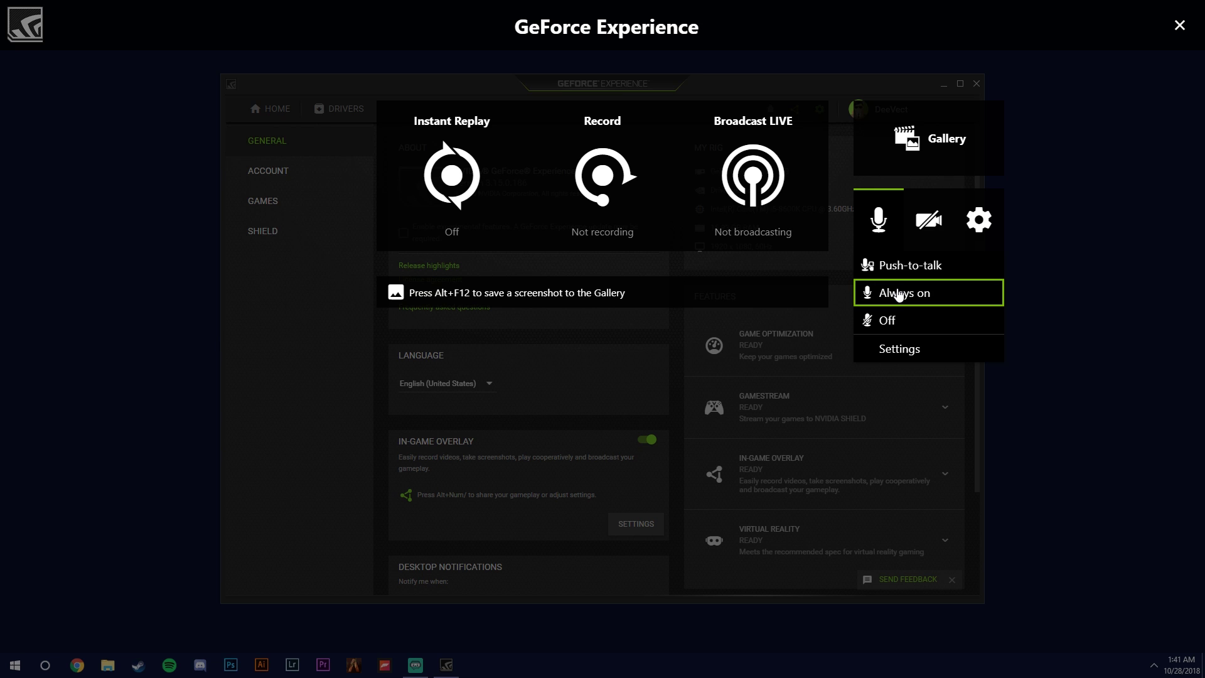
# - Set the microphone to Always on, turn Instant Replay on, and close the overlay and app
pyautogui.click(899, 293)
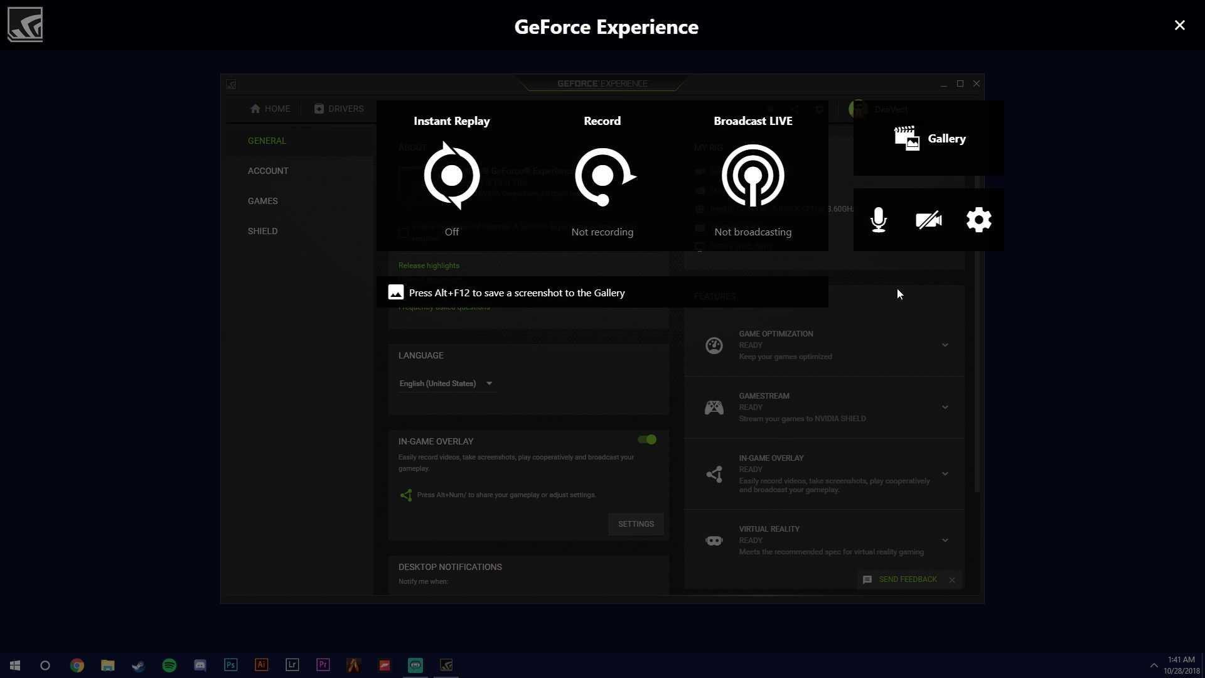
pyautogui.click(479, 225)
pyautogui.click(598, 236)
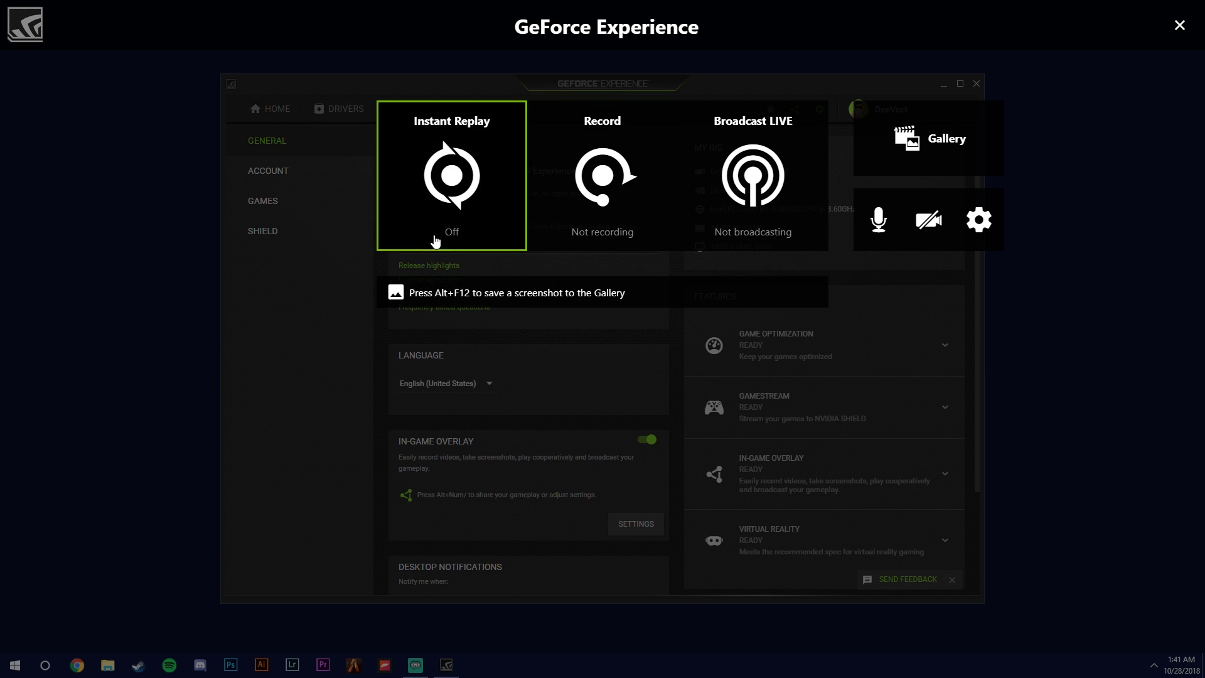
pyautogui.click(447, 226)
pyautogui.click(438, 269)
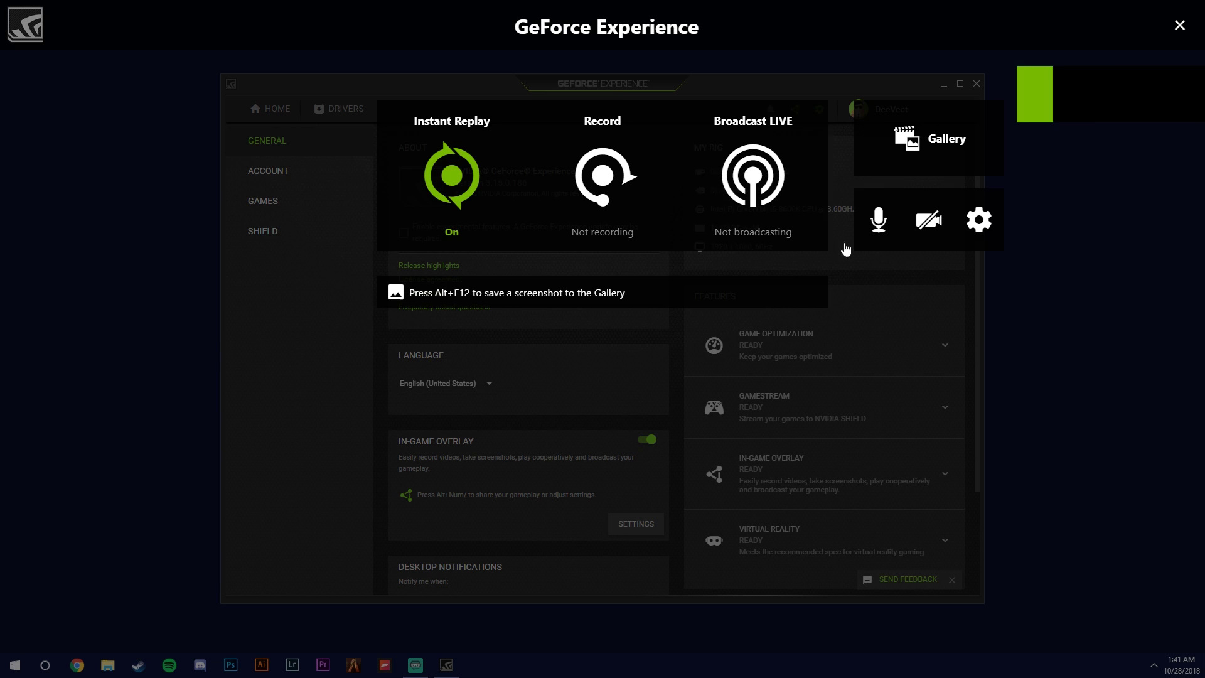
pyautogui.click(1180, 25)
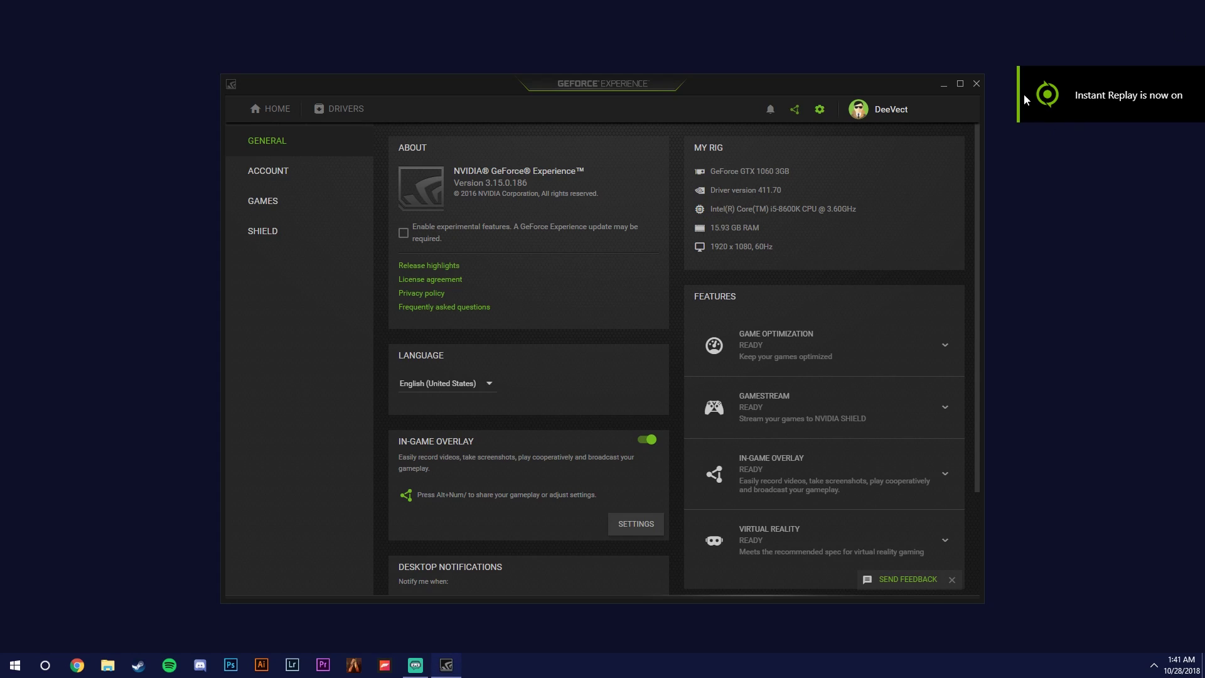
pyautogui.click(976, 84)
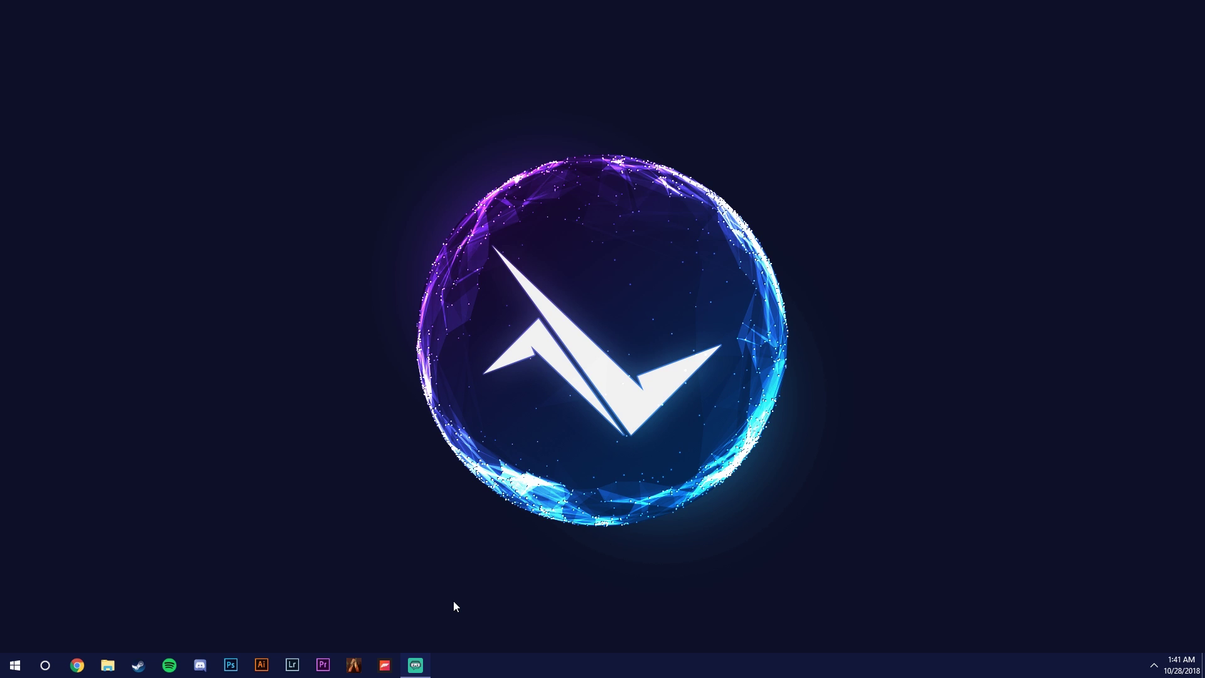
# - From FiveM's shortcut Properties, open its Application Data folder and CitizenFX.ini in Notepad
pyautogui.rightClick(357, 666)
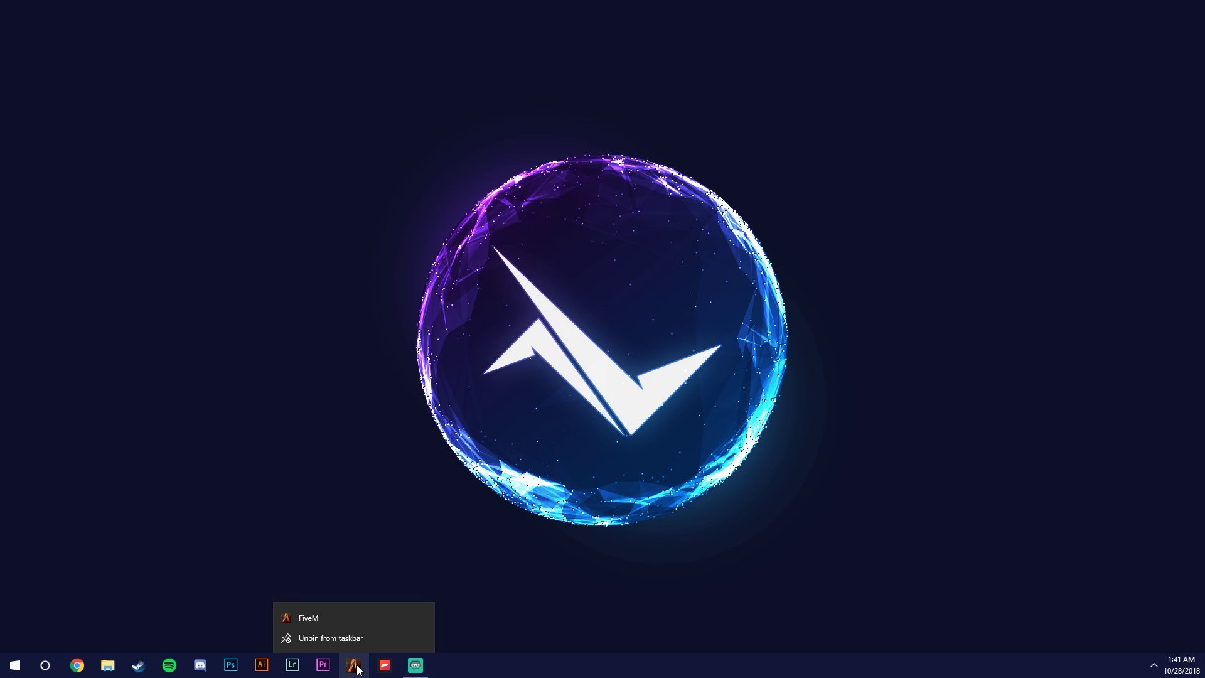
pyautogui.rightClick(352, 619)
pyautogui.click(379, 602)
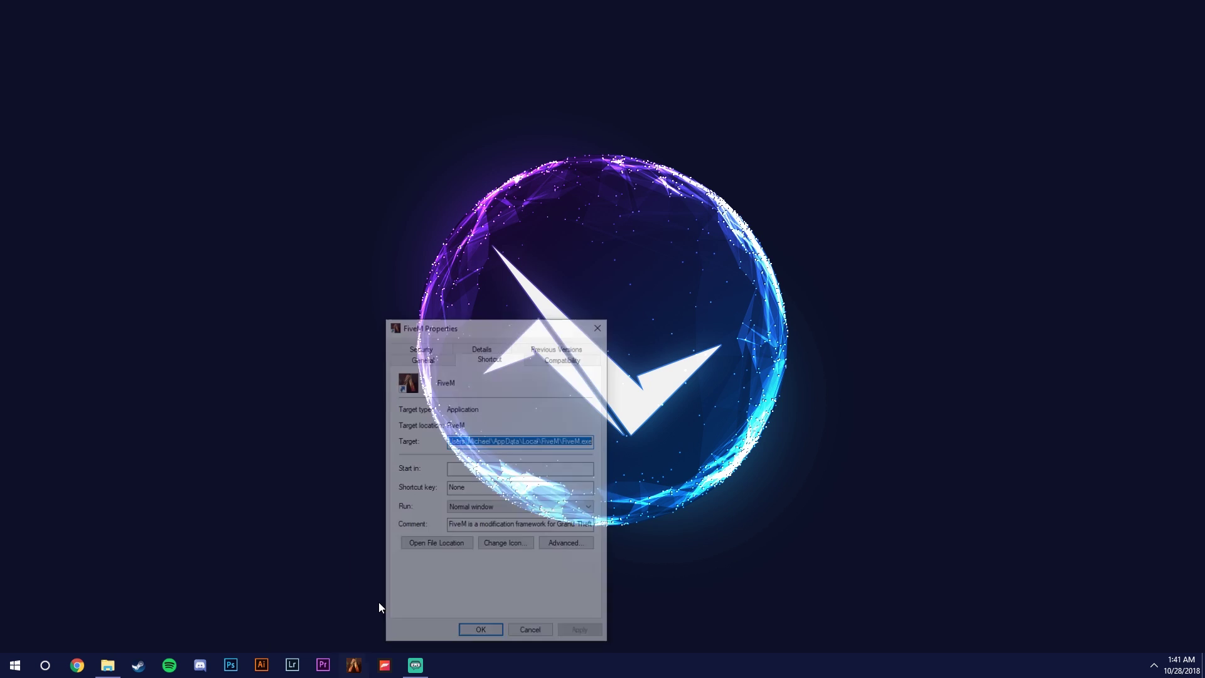
pyautogui.click(439, 549)
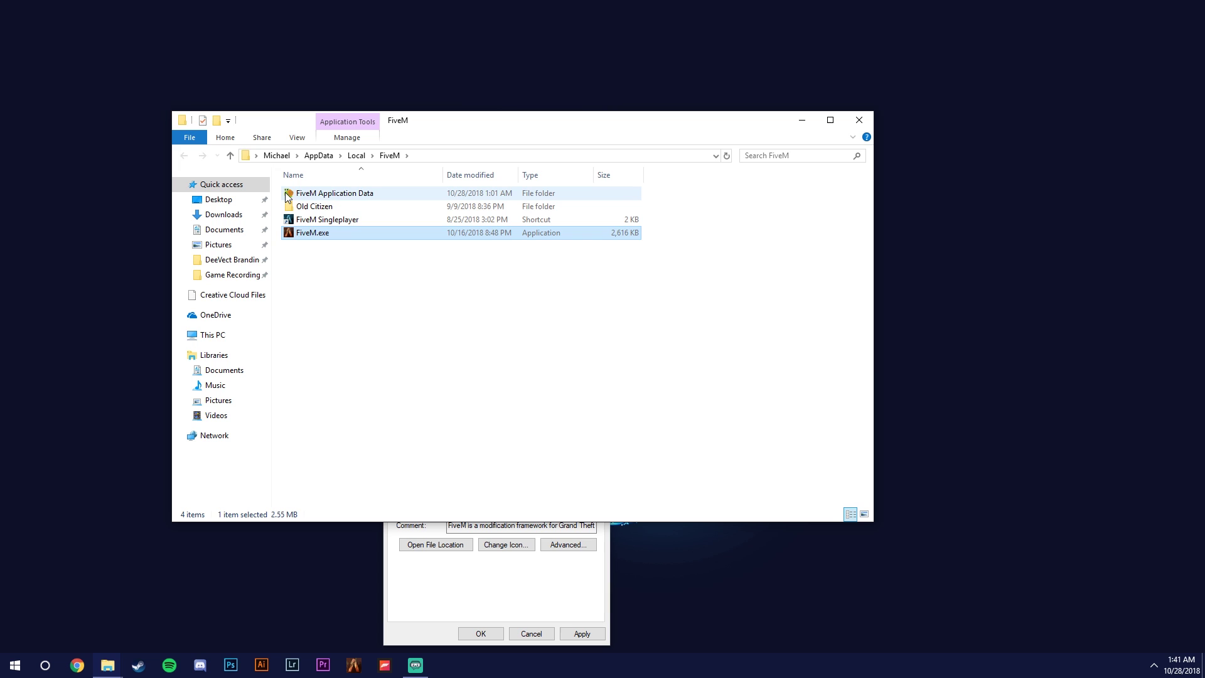
pyautogui.doubleClick(339, 195)
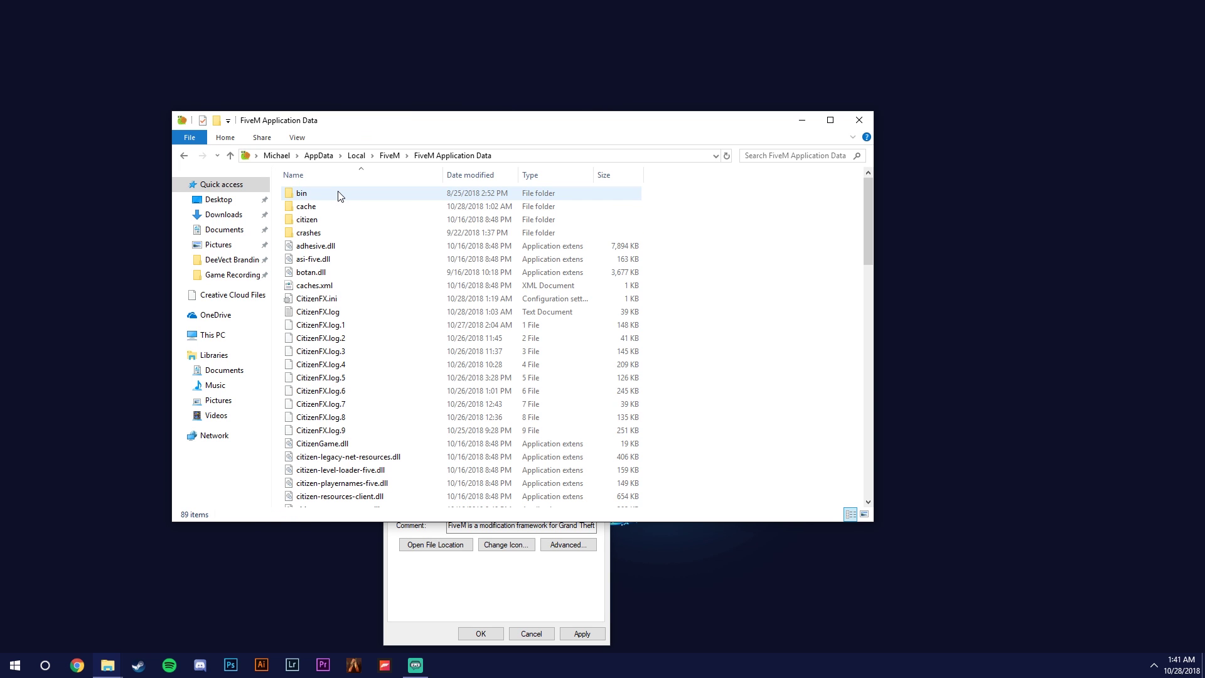
pyautogui.doubleClick(337, 300)
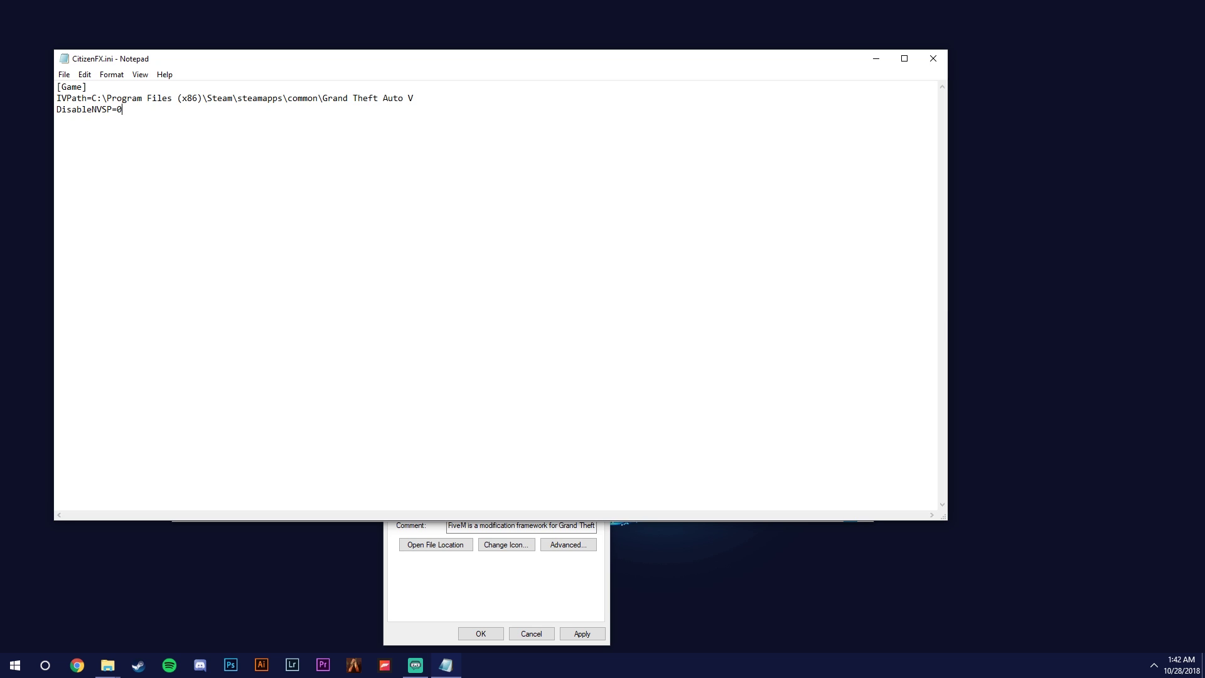
# - Save CitizenFX.ini with DisableNVSP=0, then close Notepad, the FiveM folder and the Properties dialog
pyautogui.click(64, 75)
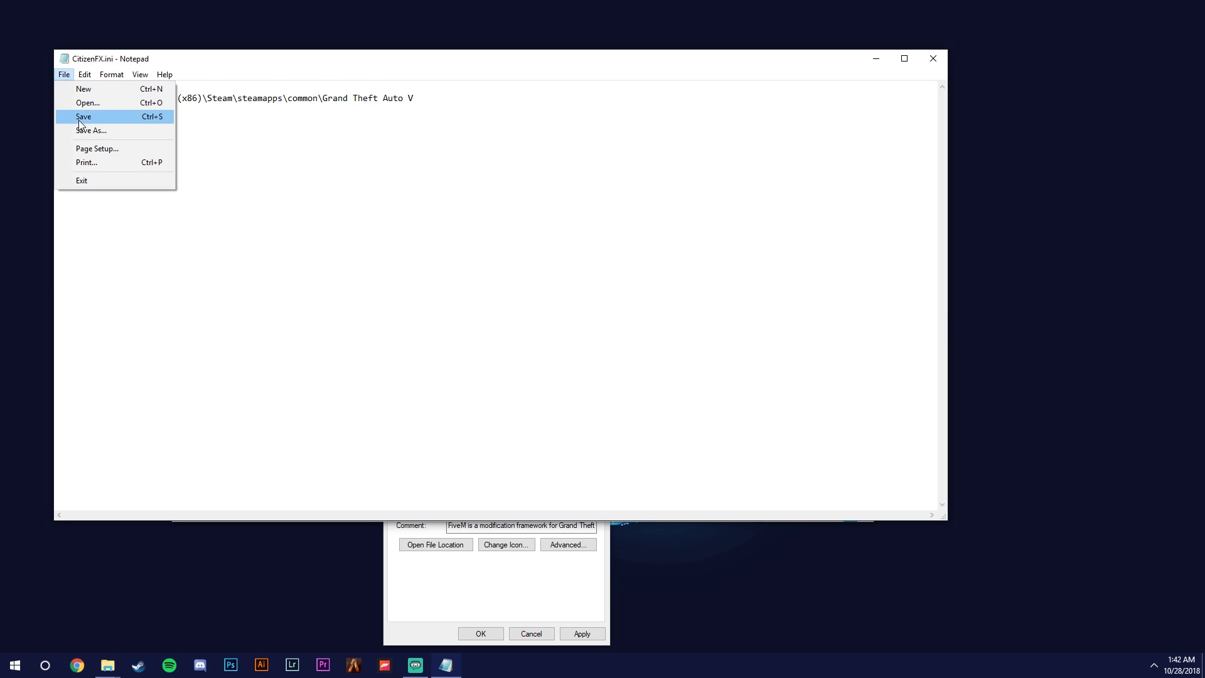
pyautogui.click(83, 117)
pyautogui.click(933, 58)
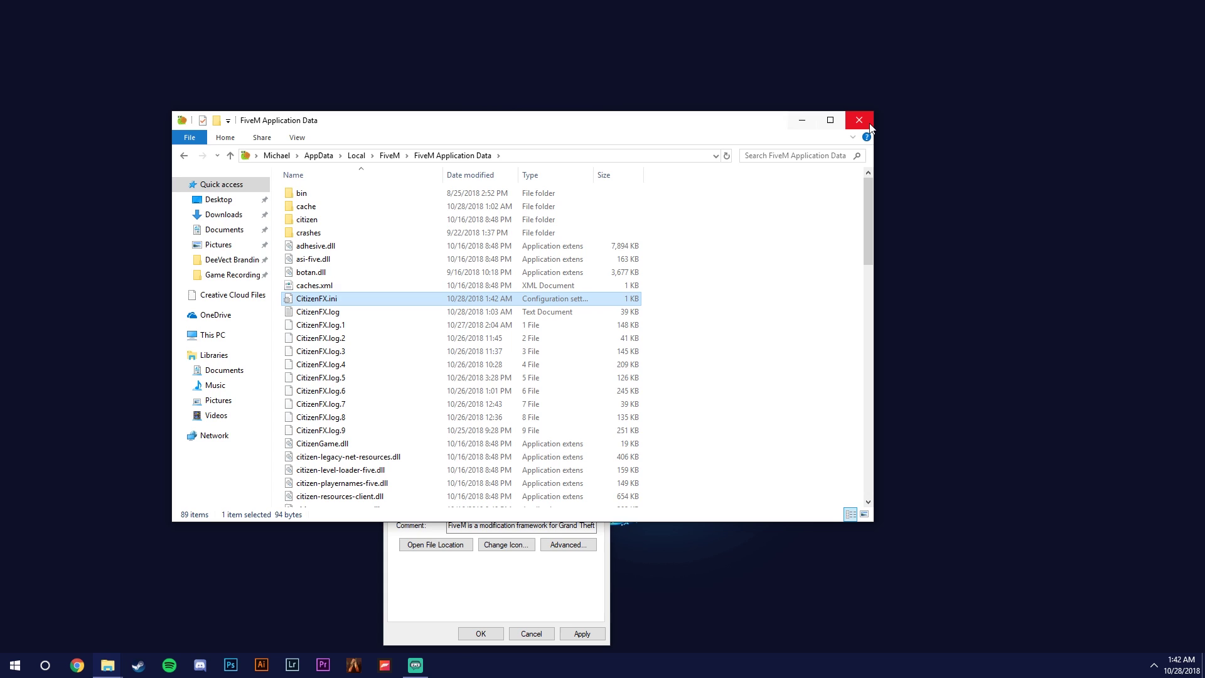
pyautogui.click(868, 123)
pyautogui.click(599, 324)
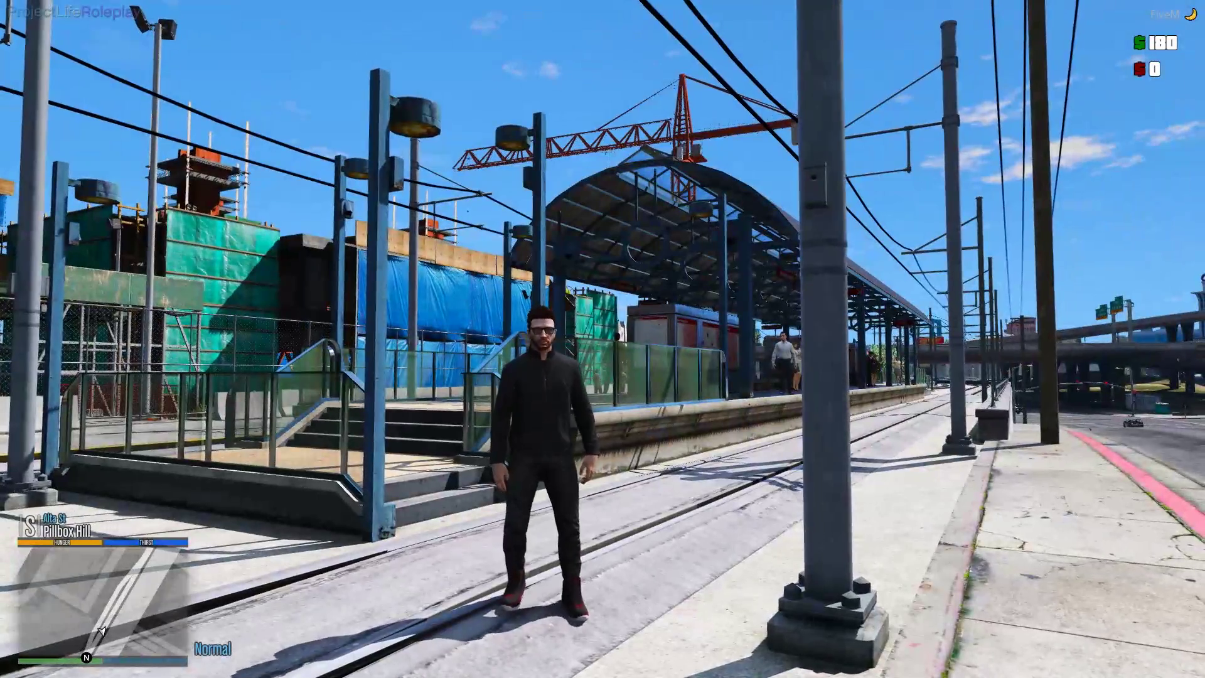
# - Run the character along the sidewalk beside the rail tunnel, then save the last 34 seconds with Alt+F10
pyautogui.press('w')
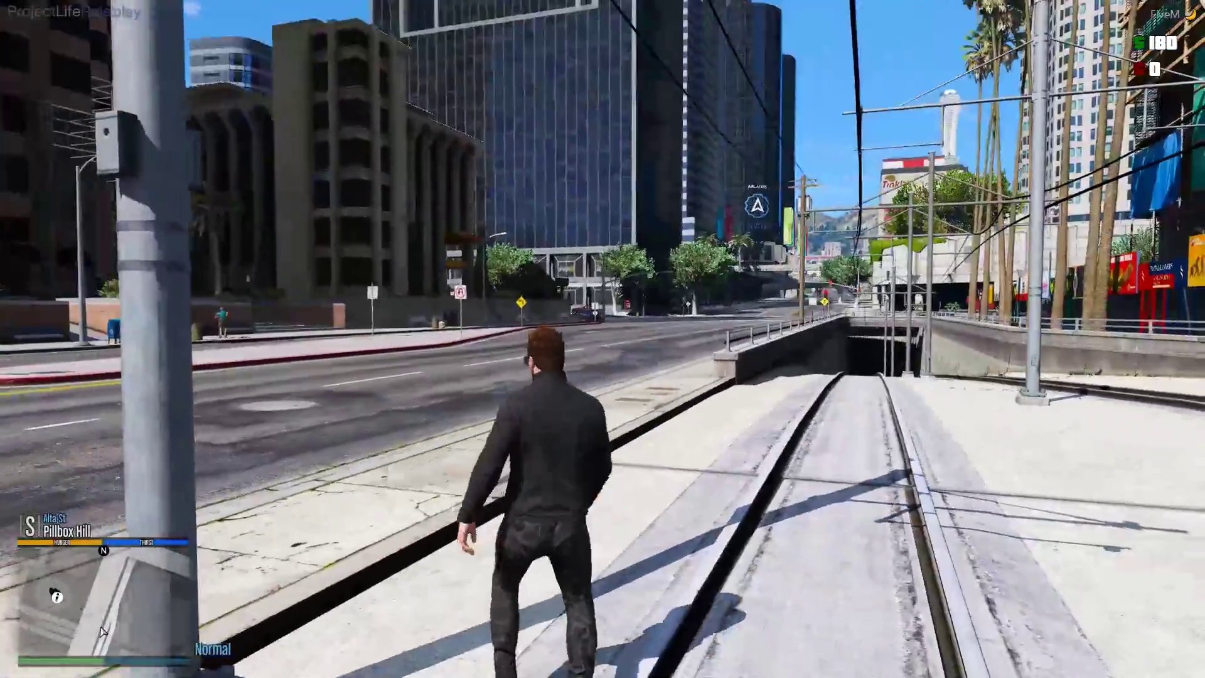
pyautogui.press('w')
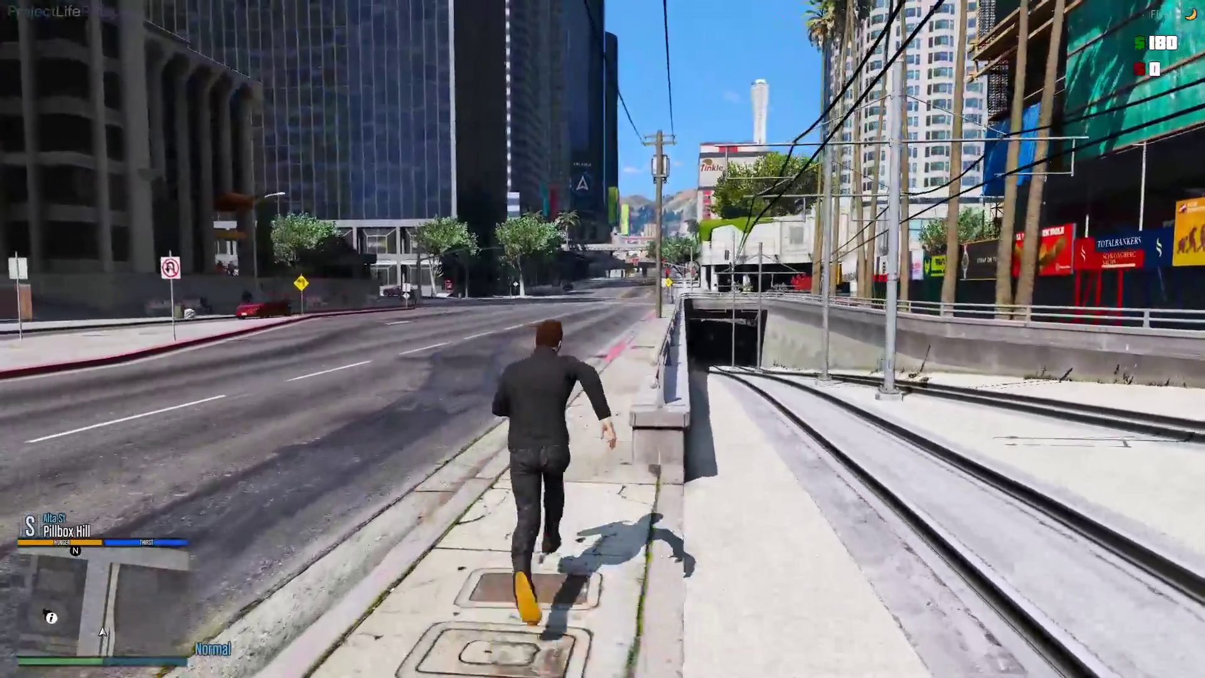
pyautogui.press('w')
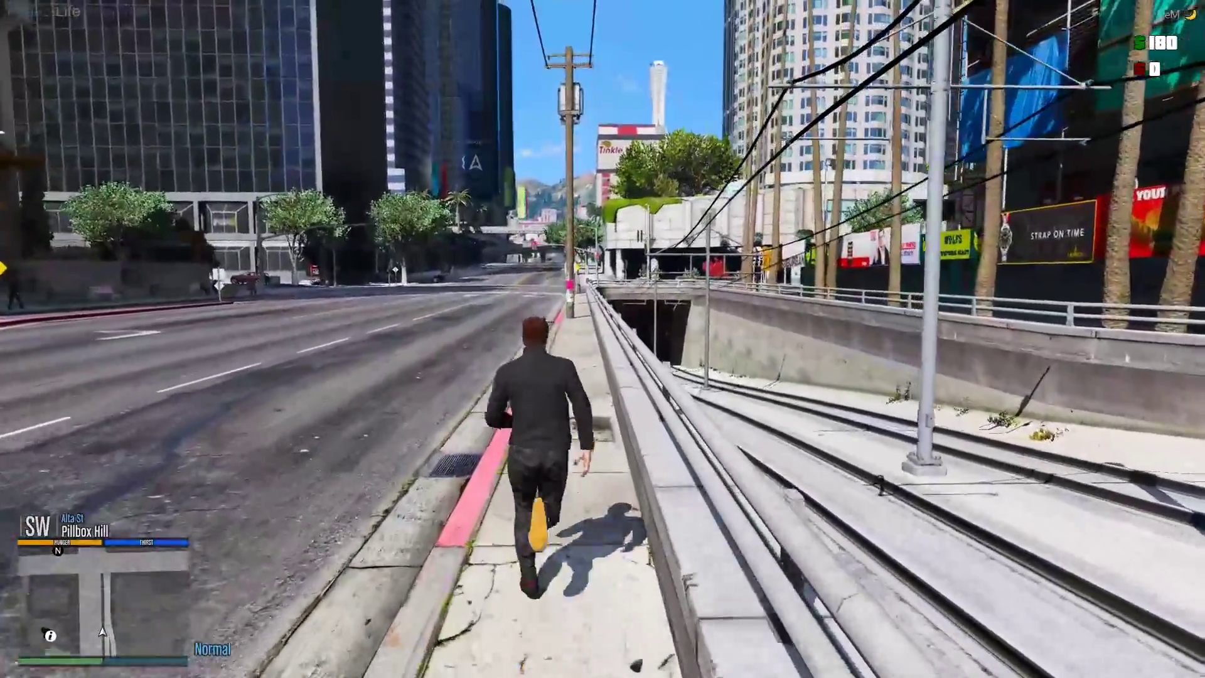
pyautogui.press('w')
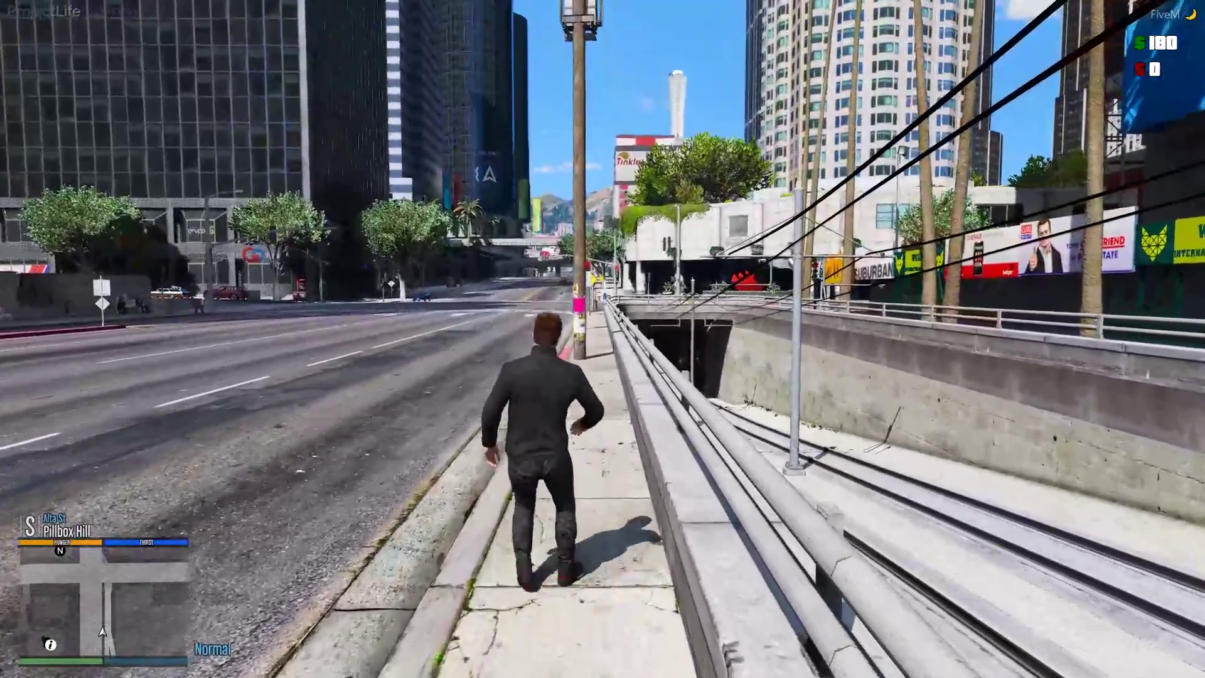
pyautogui.hotkey('alt', 'F10')
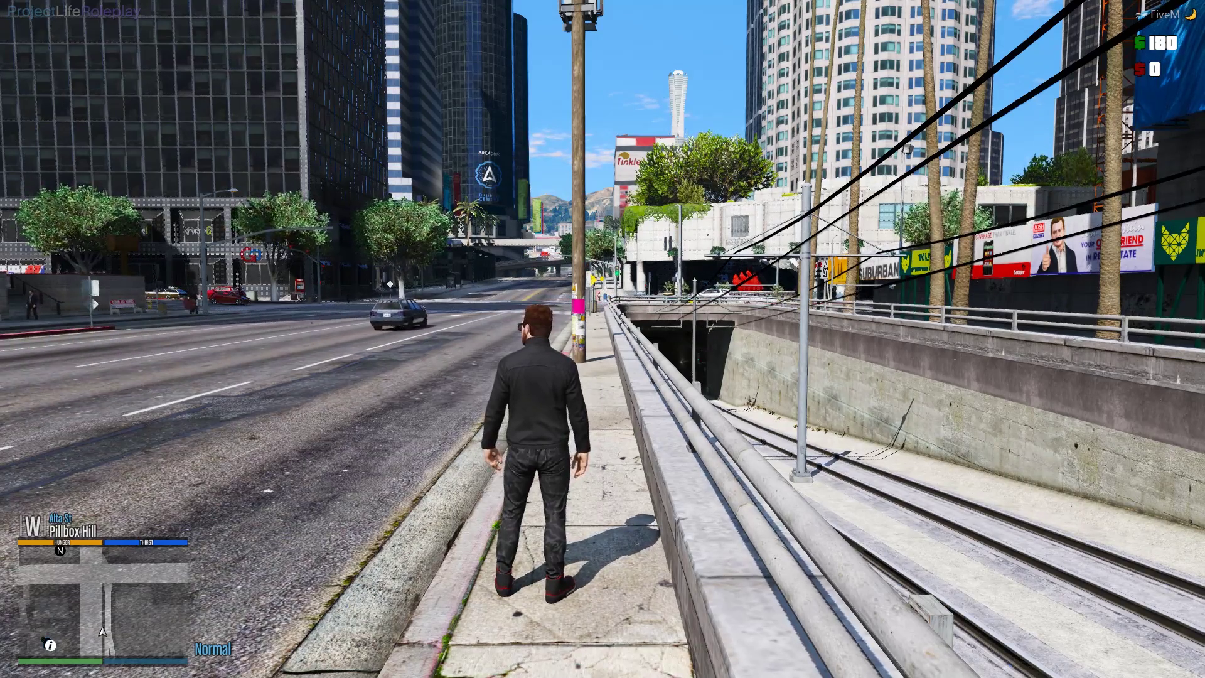
# - Keep running past the pole toward the intersection, then turn back past the construction site
pyautogui.press('w')
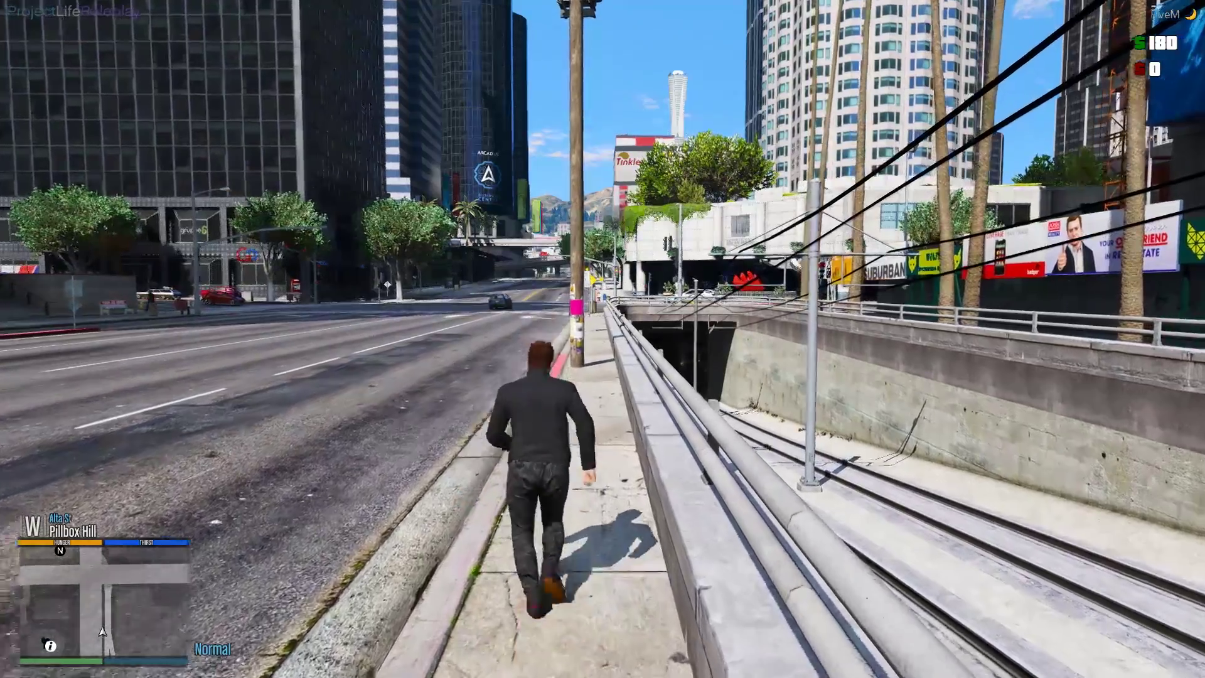
pyautogui.press('w')
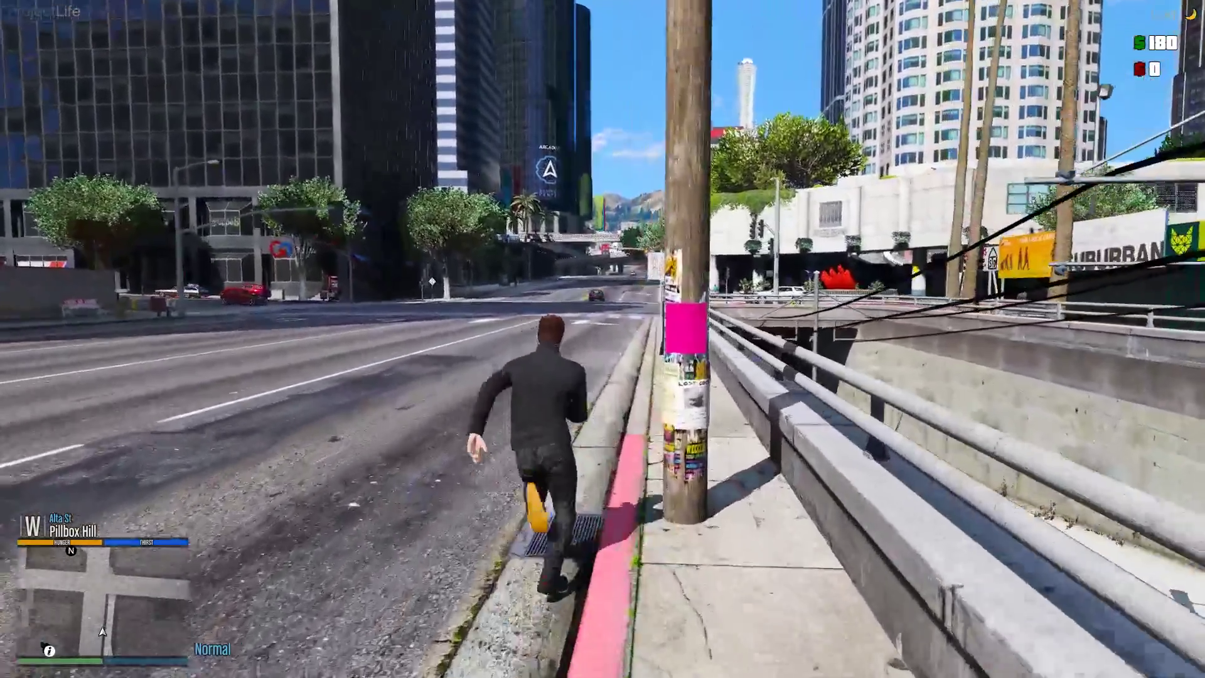
pyautogui.press('w')
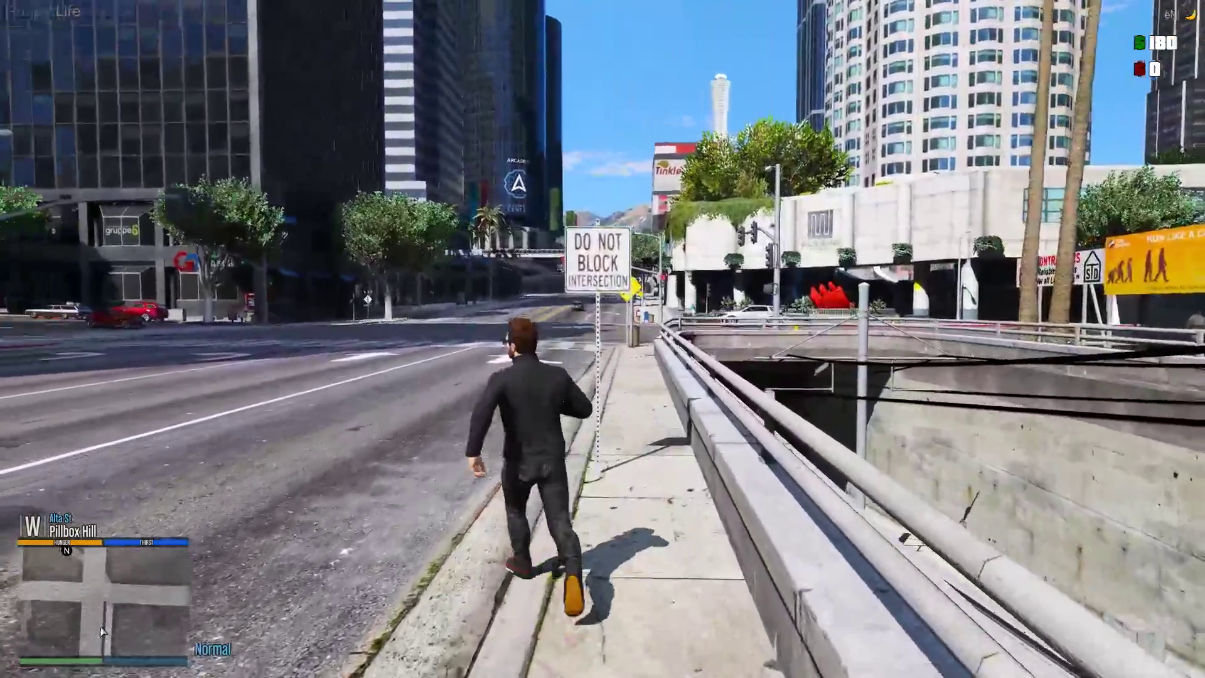
pyautogui.press('w')
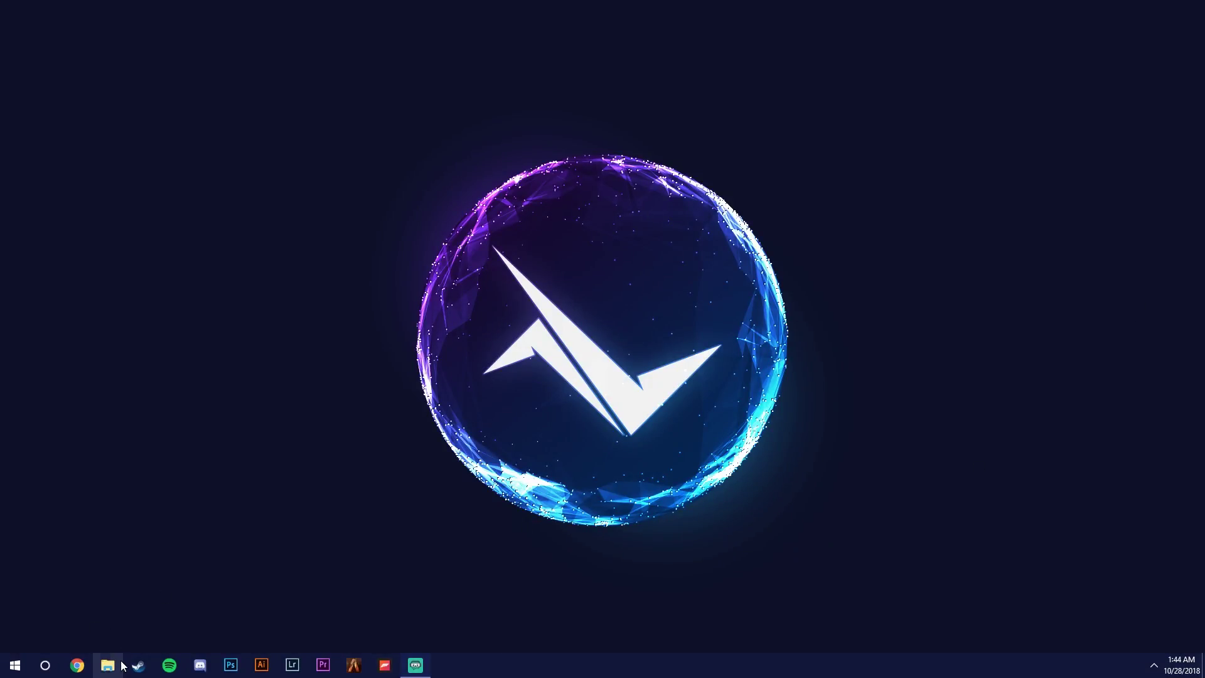
# - Play Desktop 2018.10.28 - 01.44.09.06.DVR.mp4 from the Game Recordings Desktop folder
pyautogui.click(108, 666)
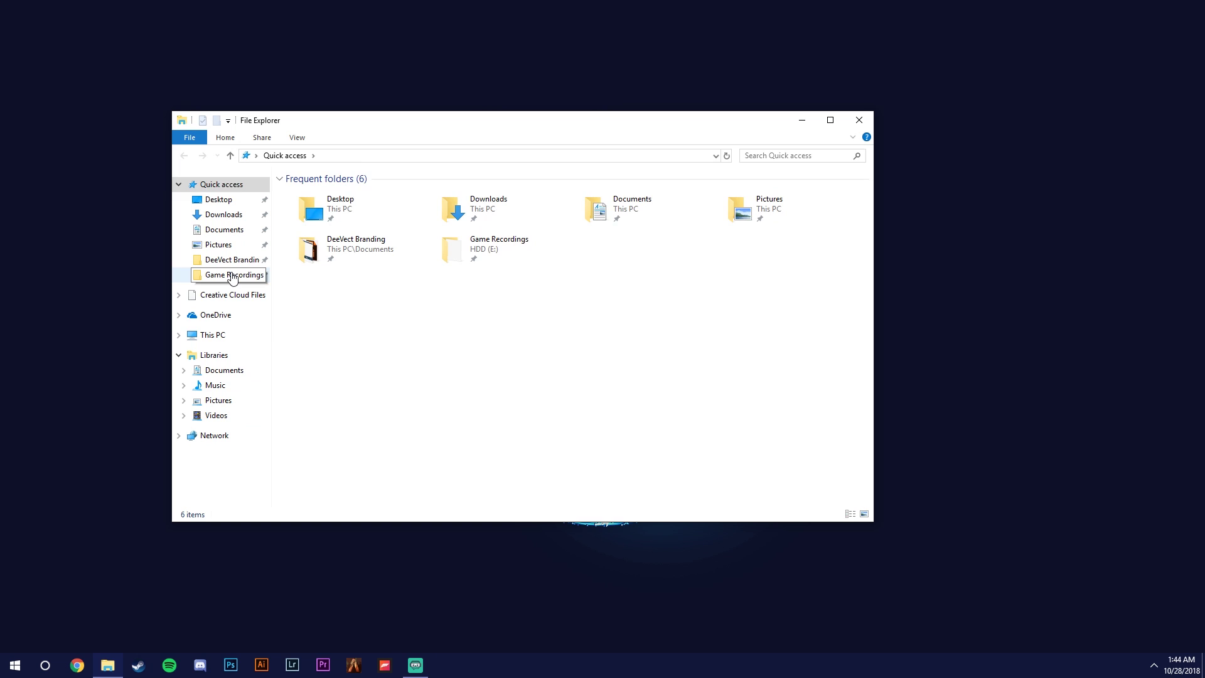
pyautogui.click(233, 277)
pyautogui.doubleClick(342, 196)
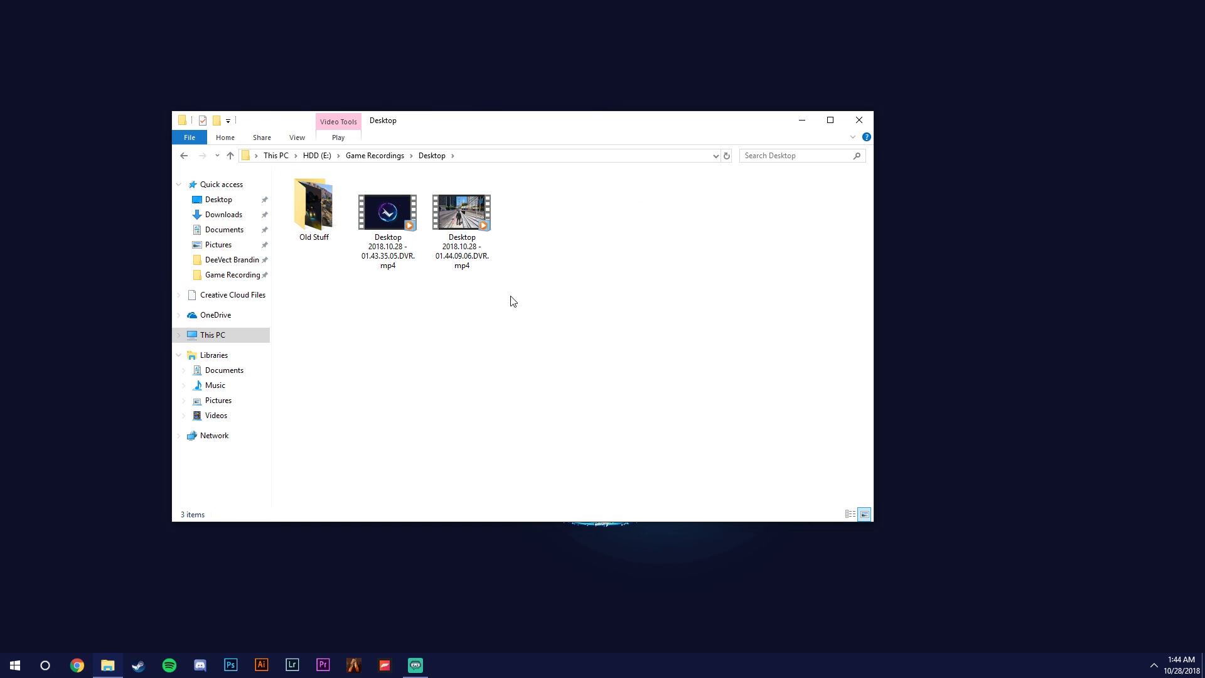
pyautogui.doubleClick(475, 221)
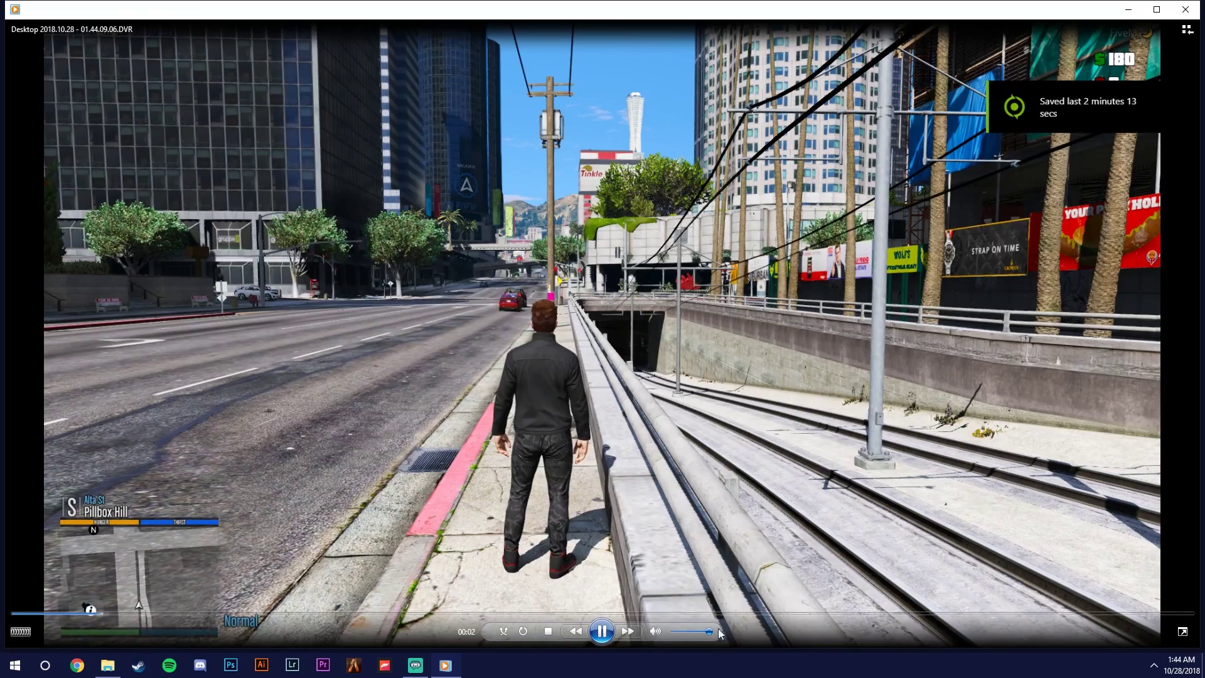
# - Skim the clip to 00:24 and about 00:31, then close Windows Media Player and the recordings folder
pyautogui.click(885, 614)
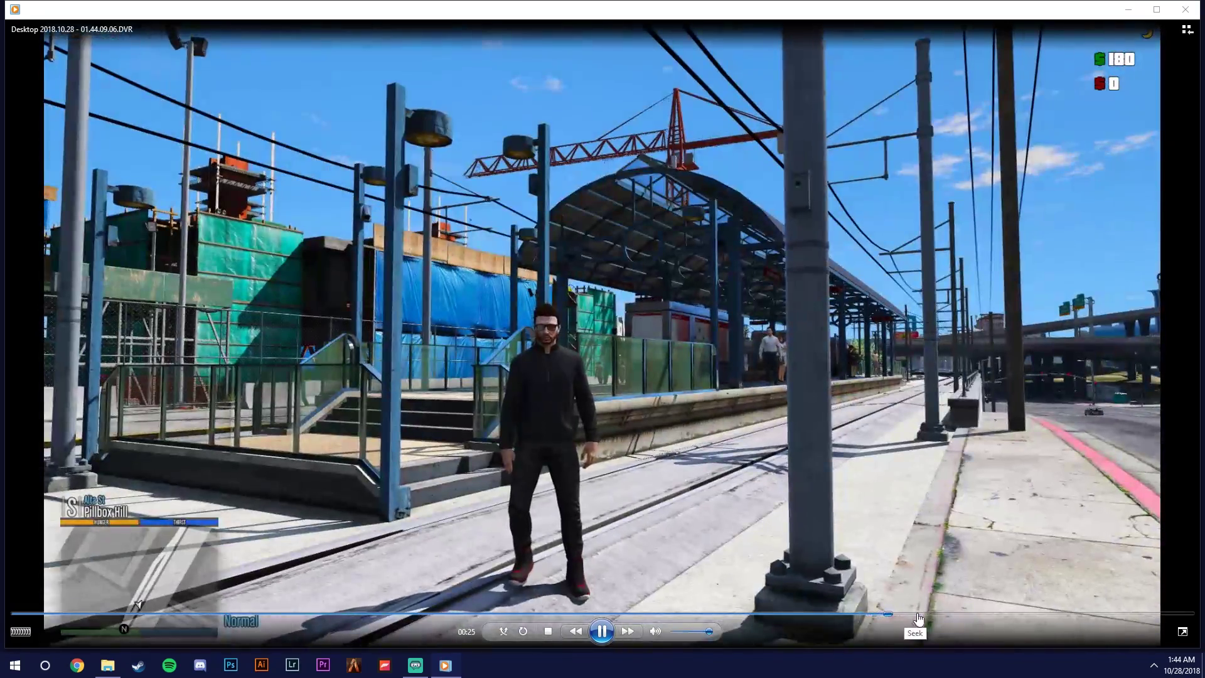
pyautogui.moveTo(888, 619); pyautogui.dragTo(1094, 619)
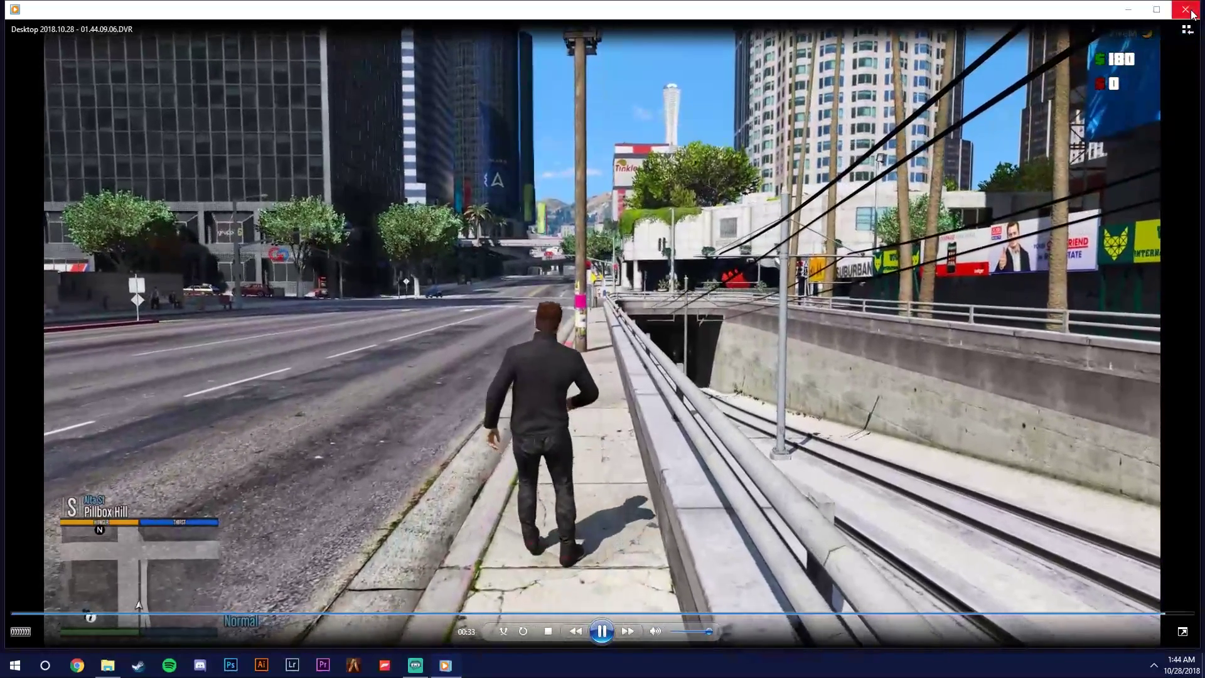
pyautogui.click(1191, 12)
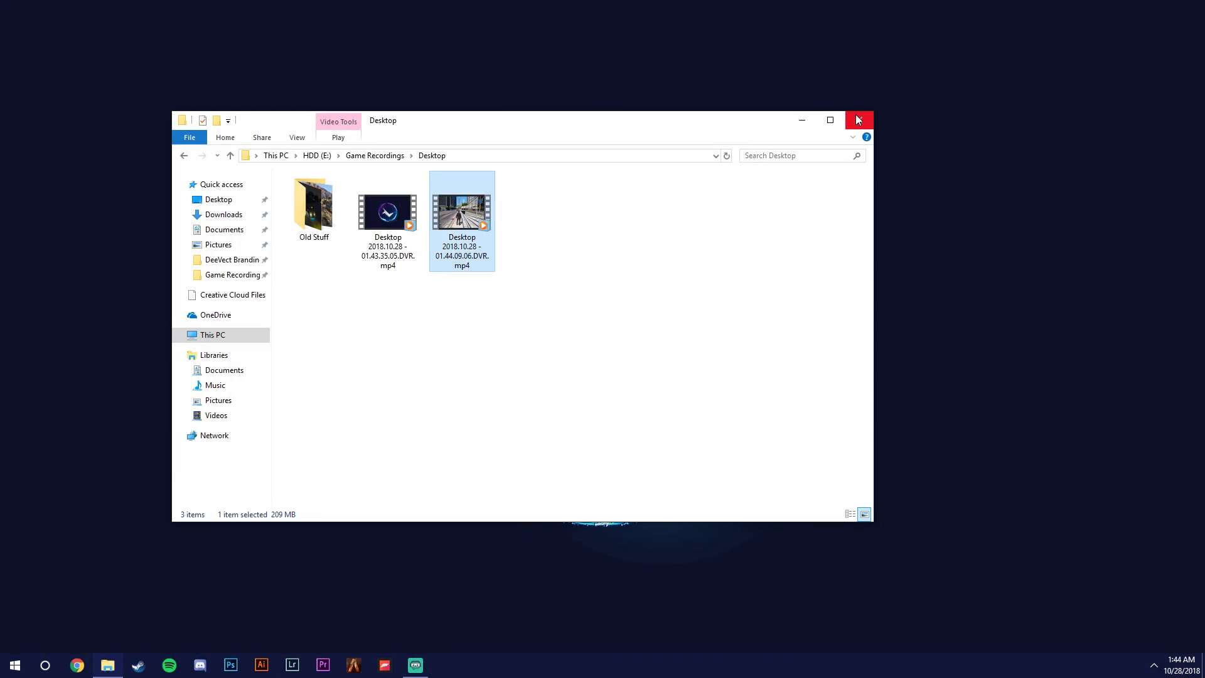
pyautogui.click(859, 121)
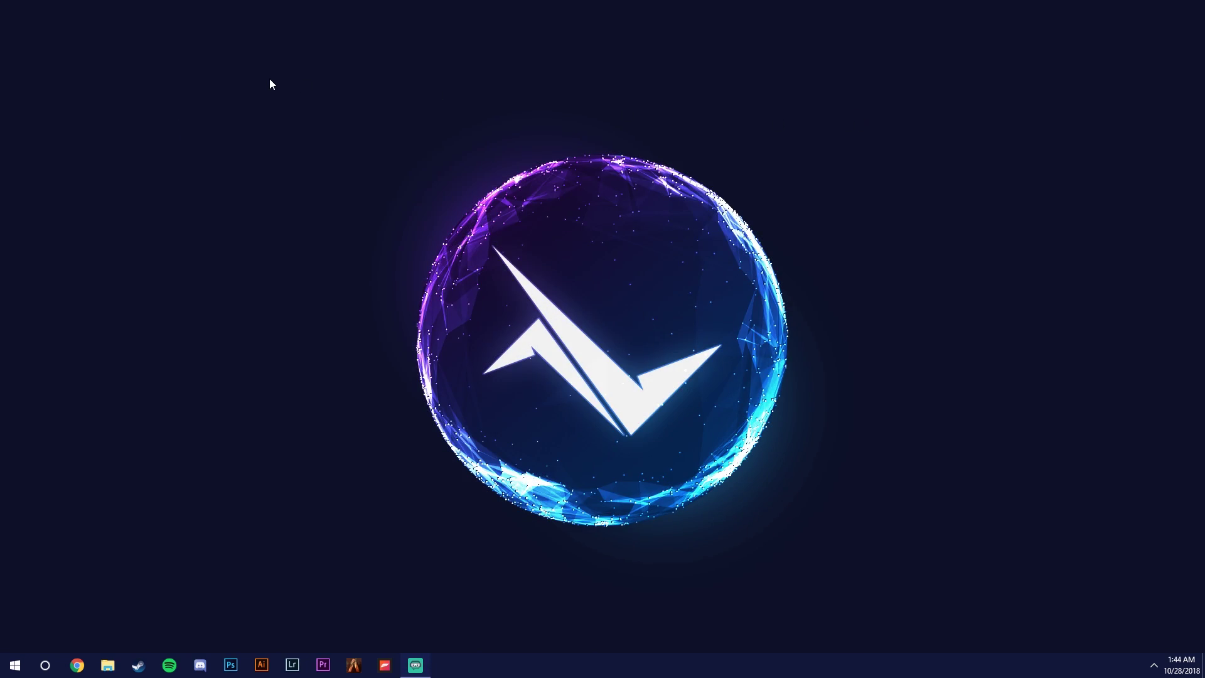